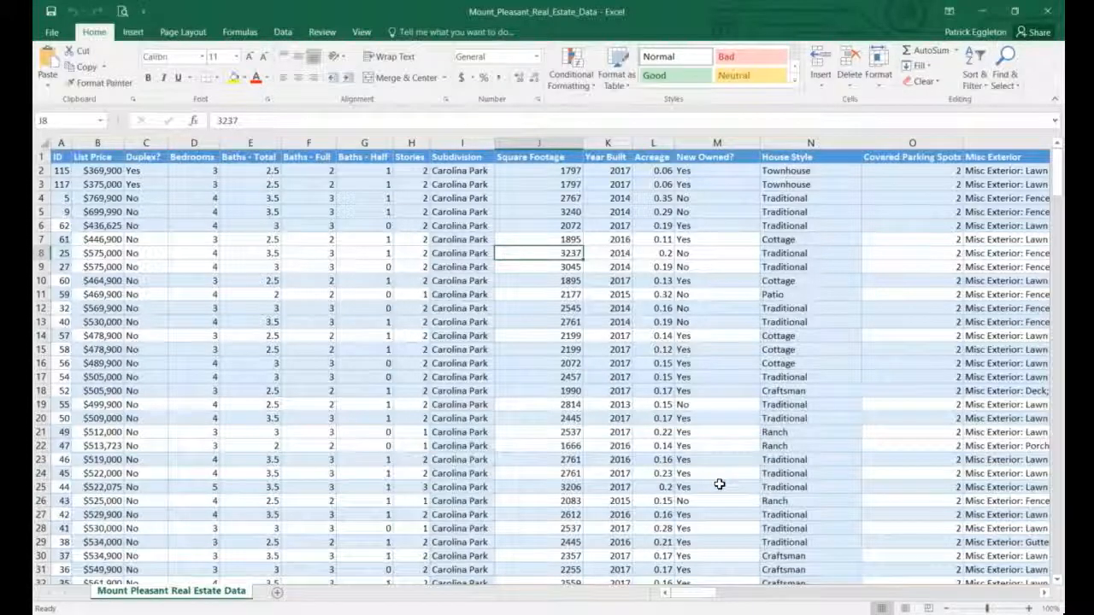
Scroll up and down through the Mount Pleasant listings to review the table.
scroll(98, 350, down, 15)
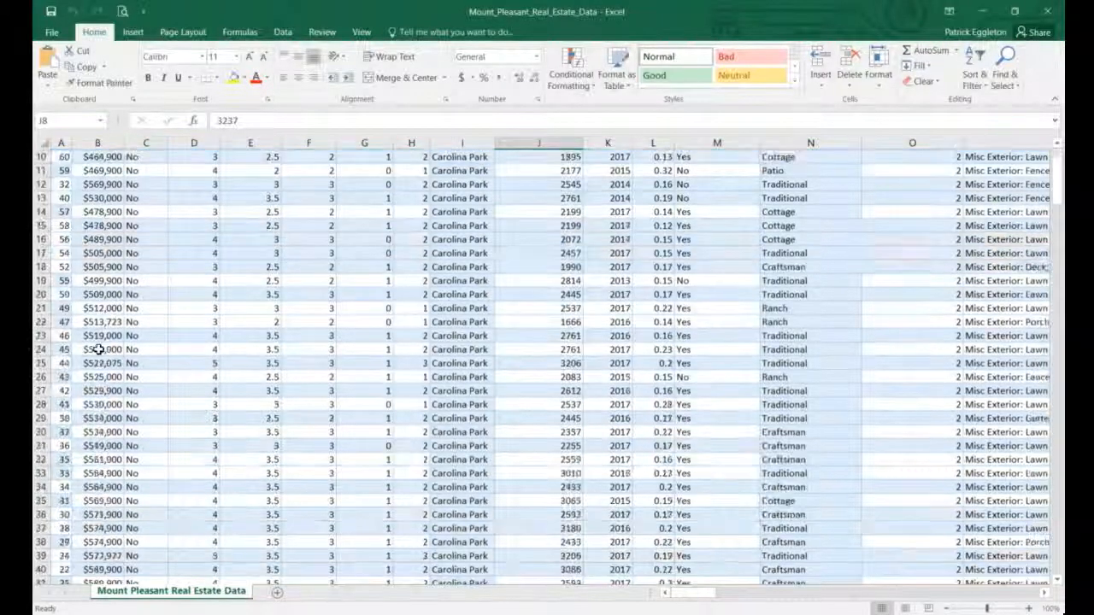
scroll(98, 353, down, 18)
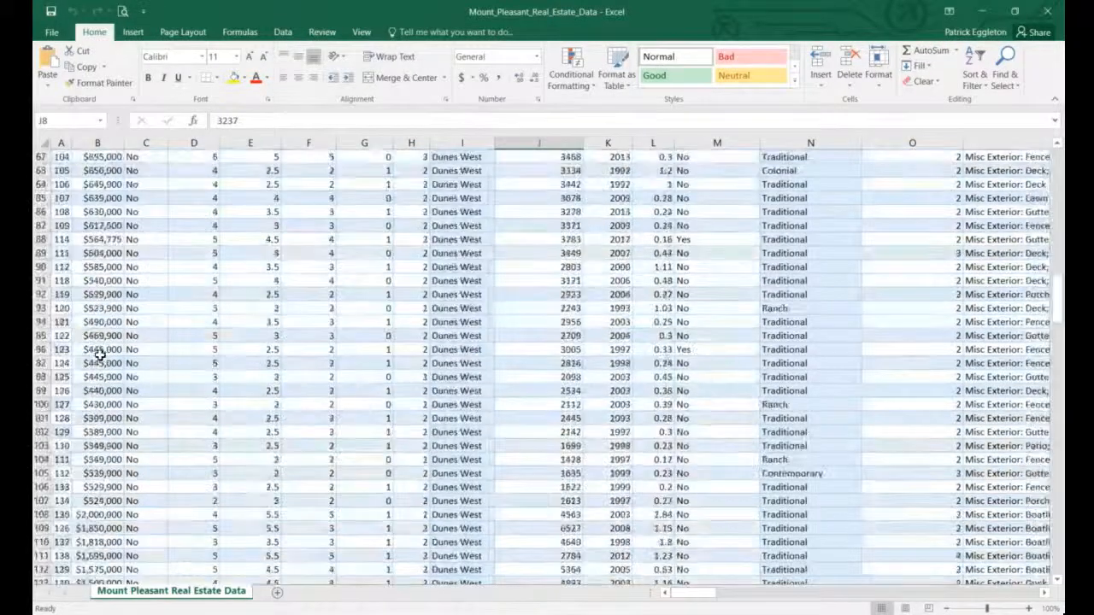
scroll(99, 391, down, 10)
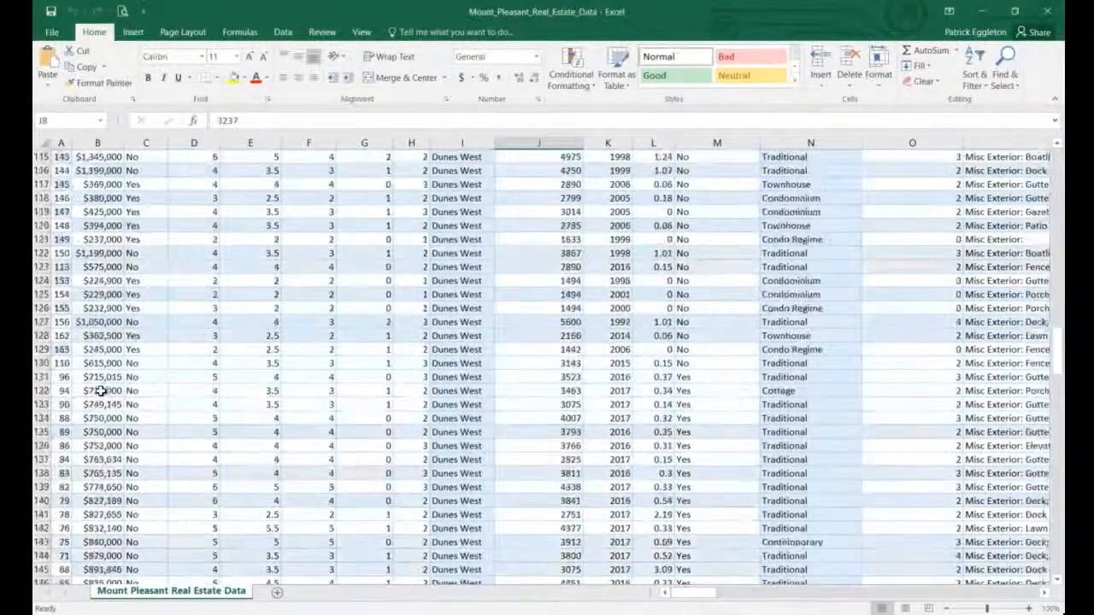
scroll(106, 382, up, 20)
scroll(114, 366, up, 20)
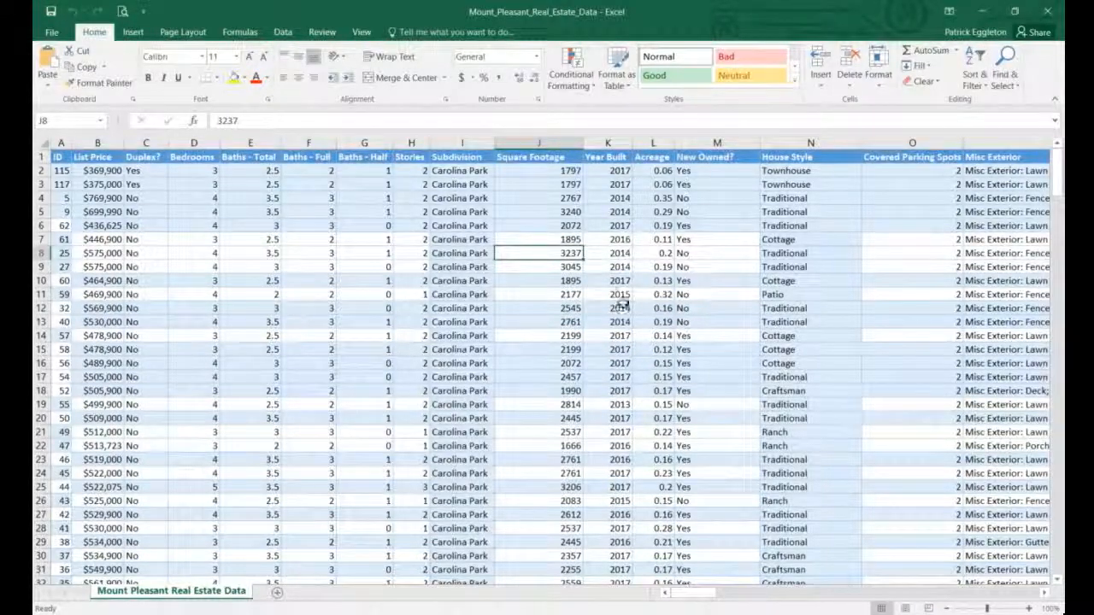
scroll(697, 285, down, 20)
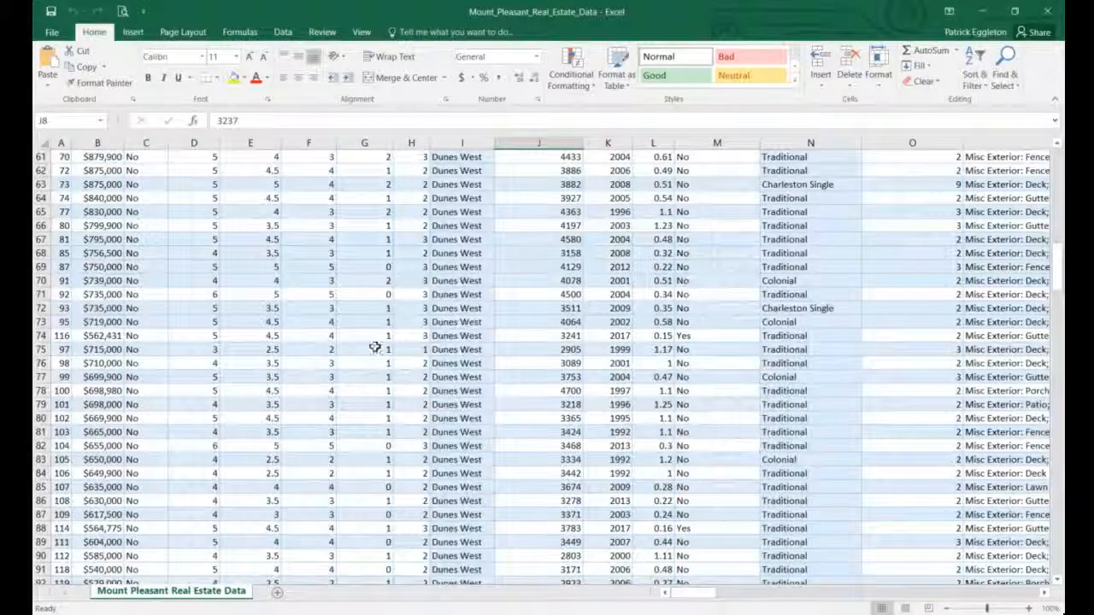
scroll(475, 359, down, 4)
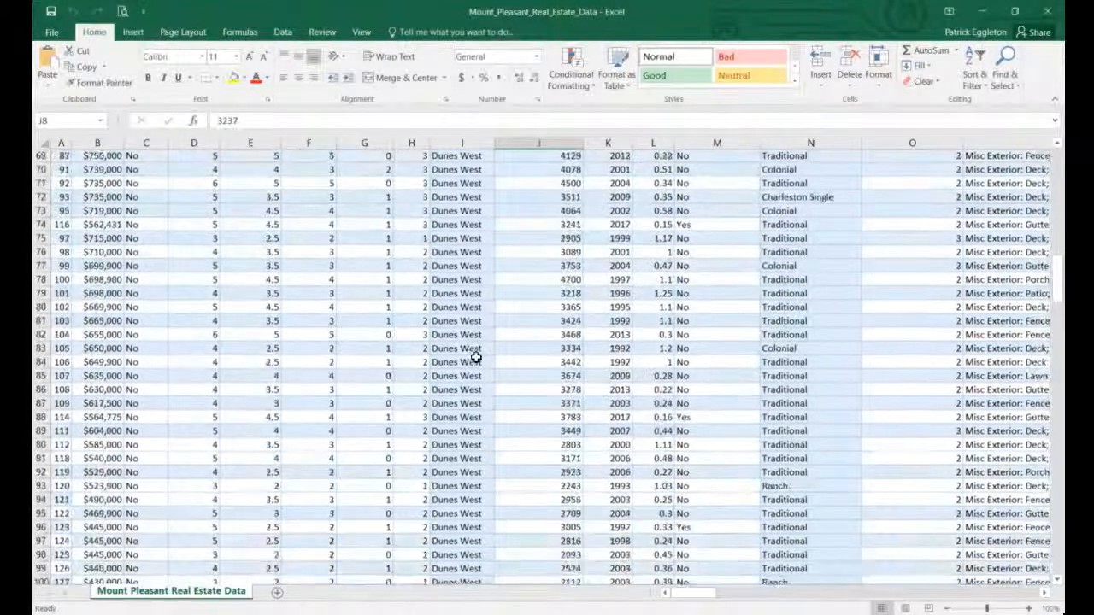
scroll(472, 342, up, 7)
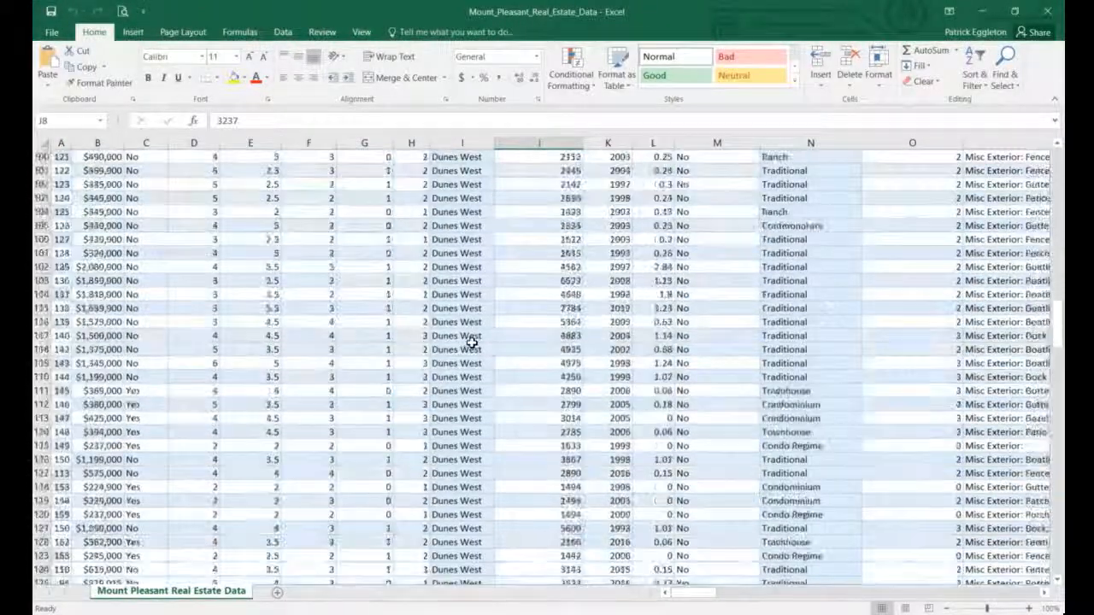
scroll(627, 321, up, 17)
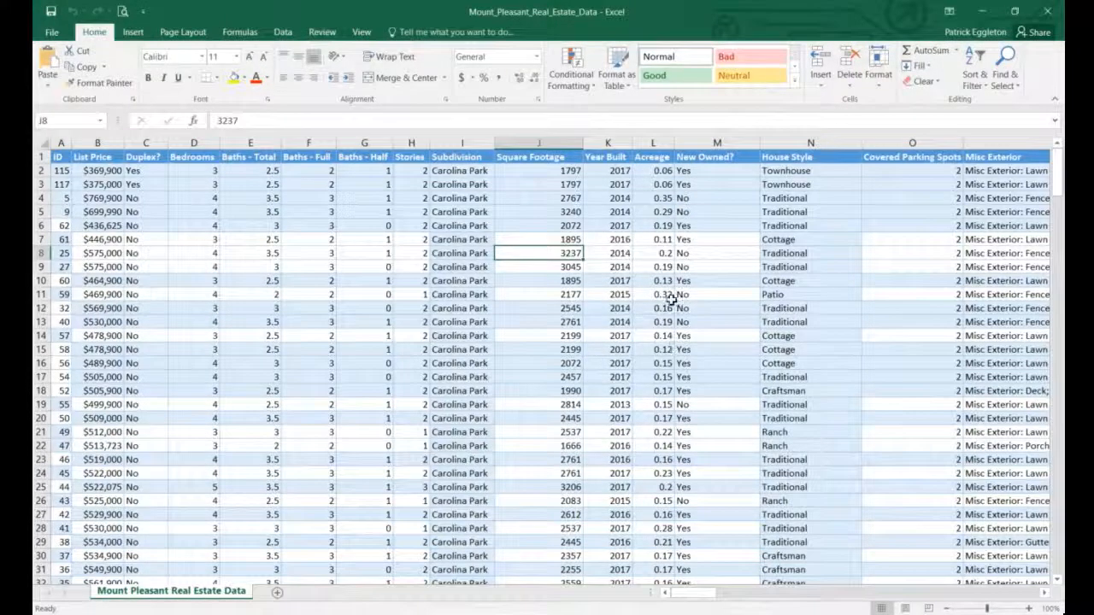
scroll(662, 309, down, 9)
scroll(662, 312, down, 7)
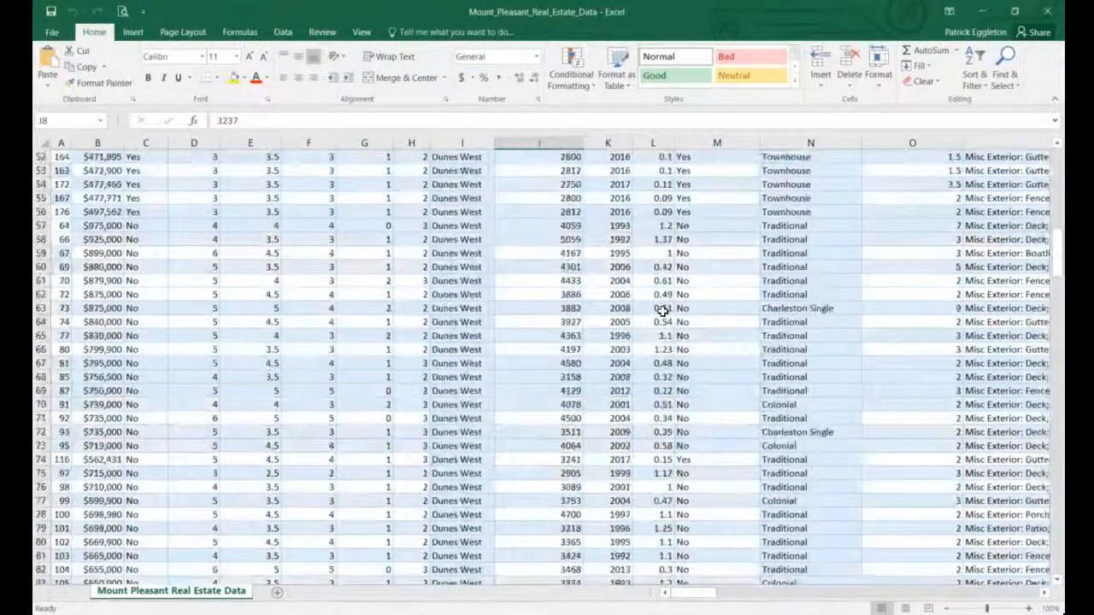
scroll(663, 313, up, 4)
scroll(665, 309, up, 13)
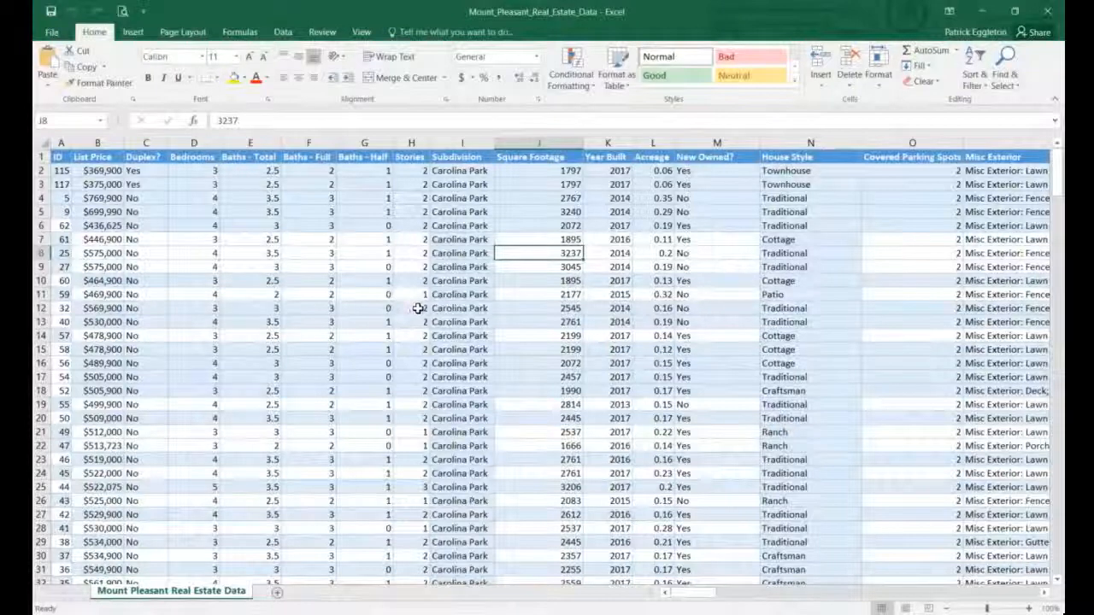
Turn on Data > Filter for the listings table, starting from cell H8.
click(415, 253)
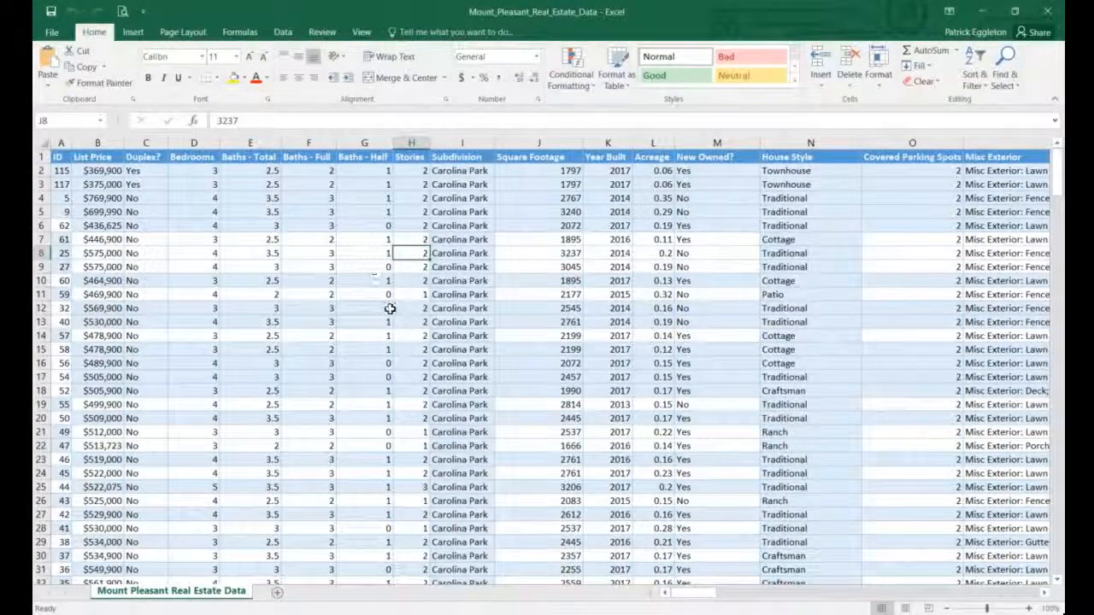
click(283, 32)
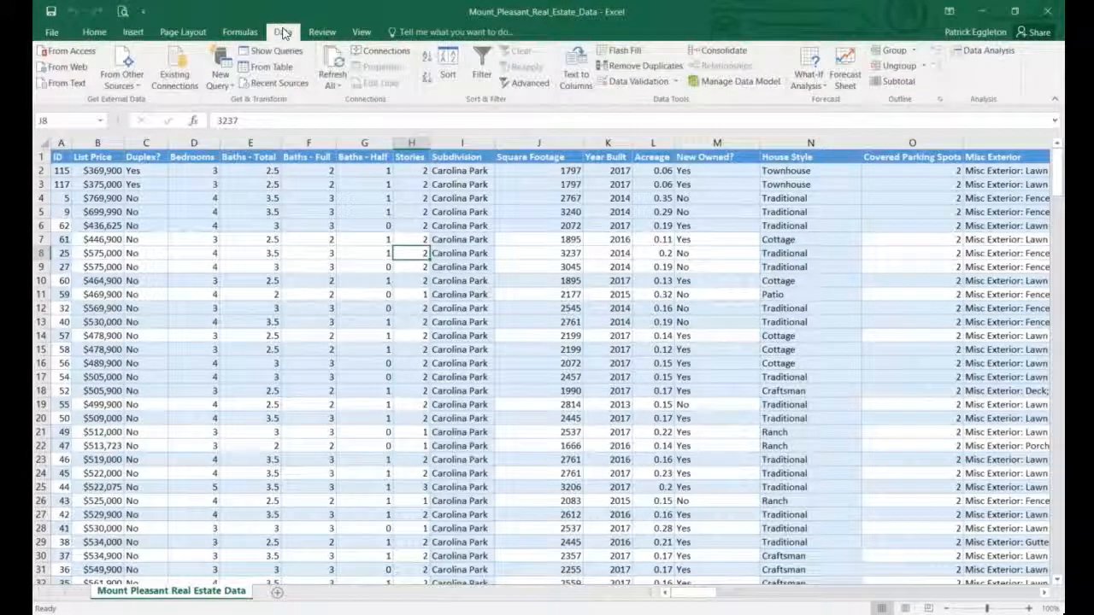
click(481, 57)
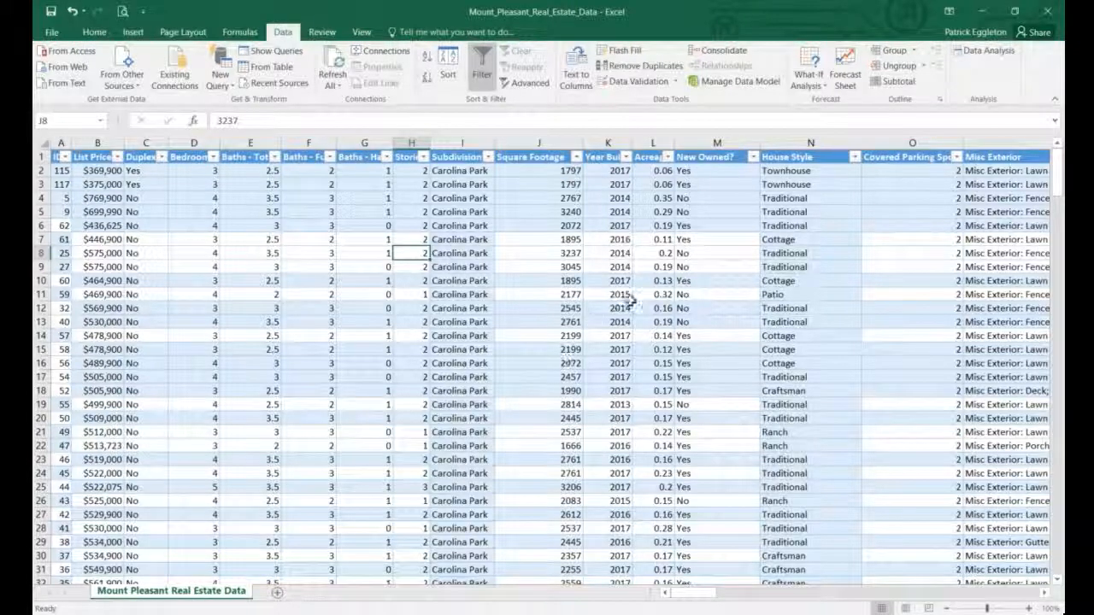
Open the Acreage column's filter list showing its sort options and acreage checklist.
click(667, 158)
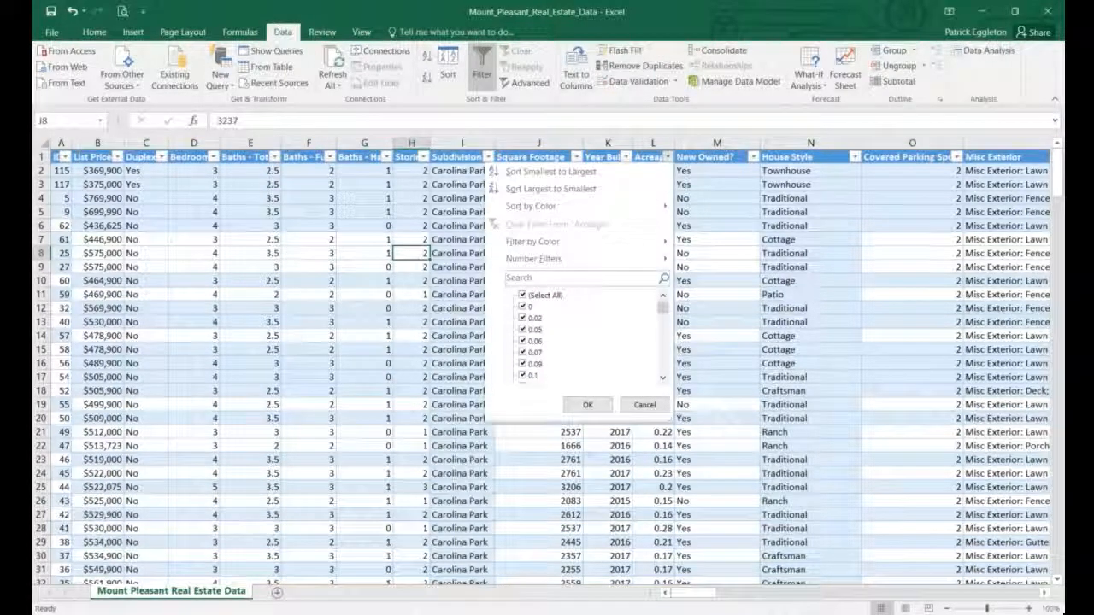
mouse_move(538, 242)
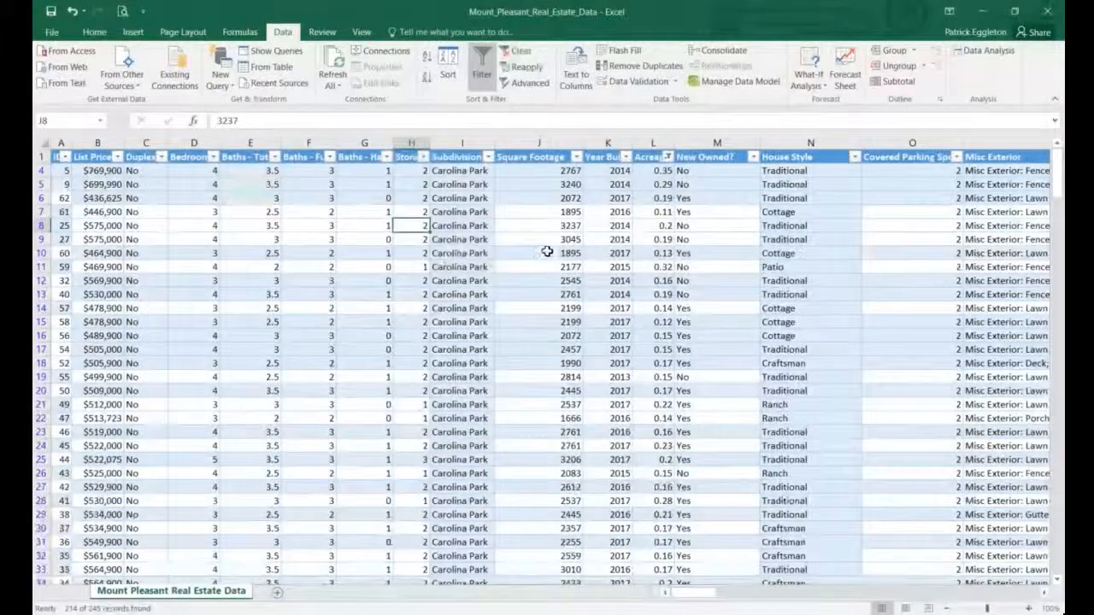
scroll(542, 249, down, 12)
scroll(546, 246, down, 20)
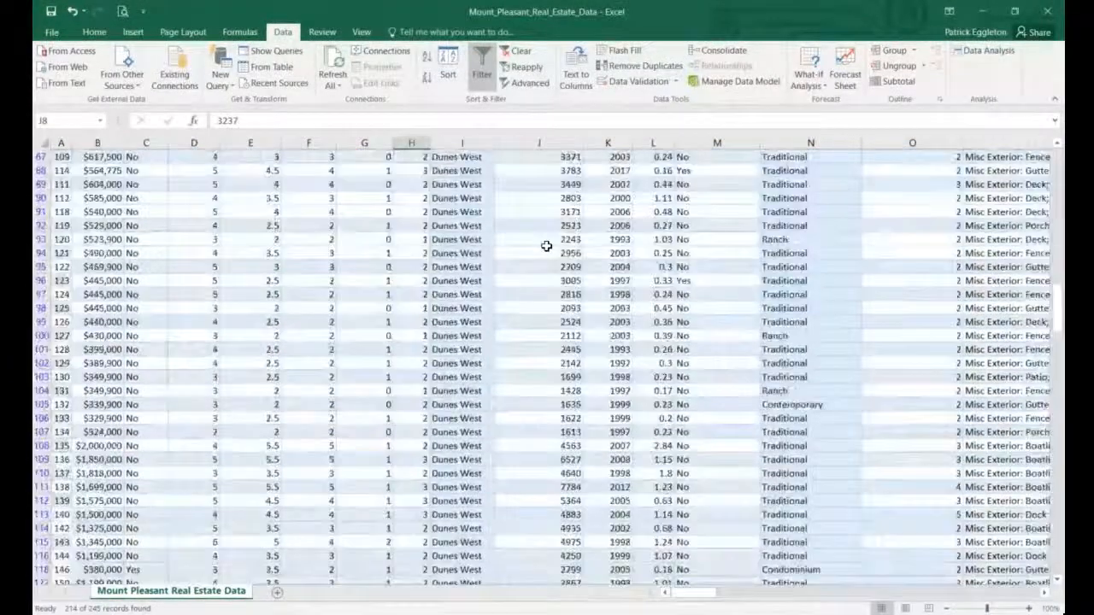
scroll(547, 246, up, 10)
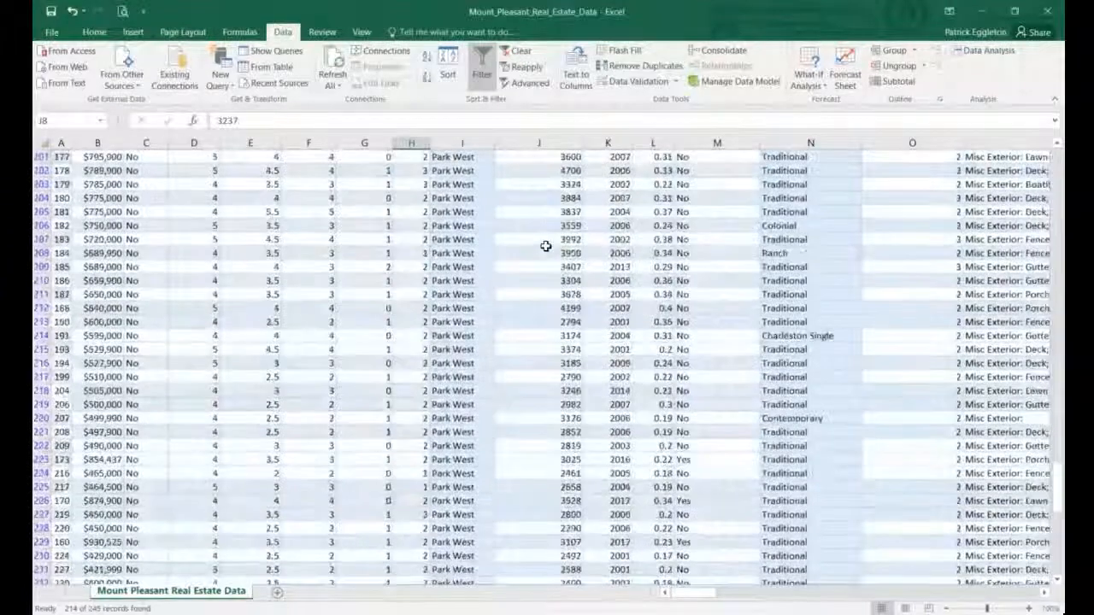
scroll(554, 242, up, 20)
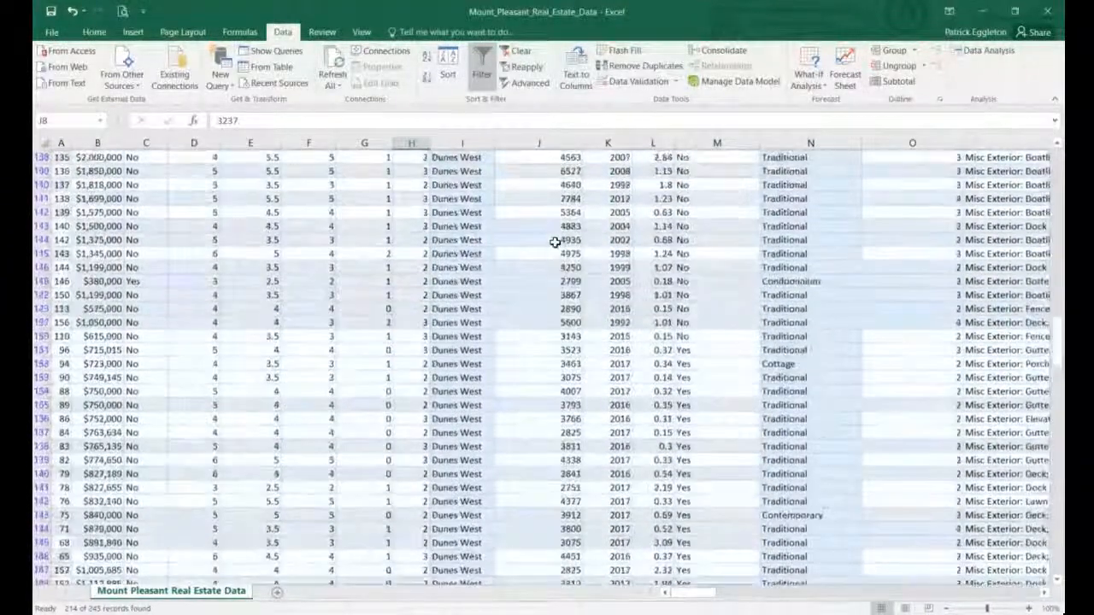
scroll(554, 243, up, 3)
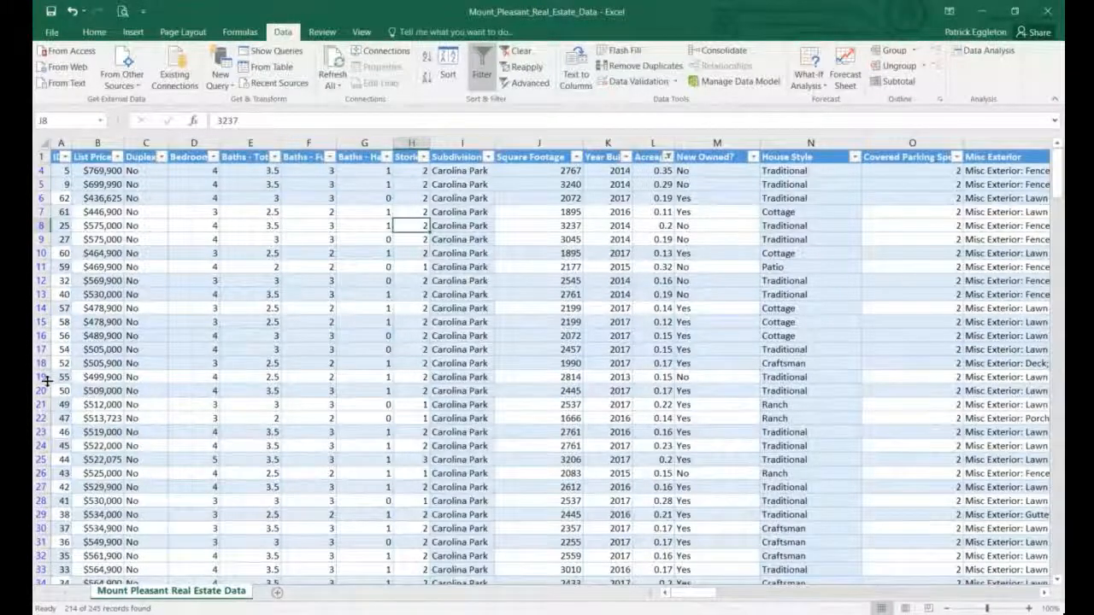
scroll(47, 382, down, 2)
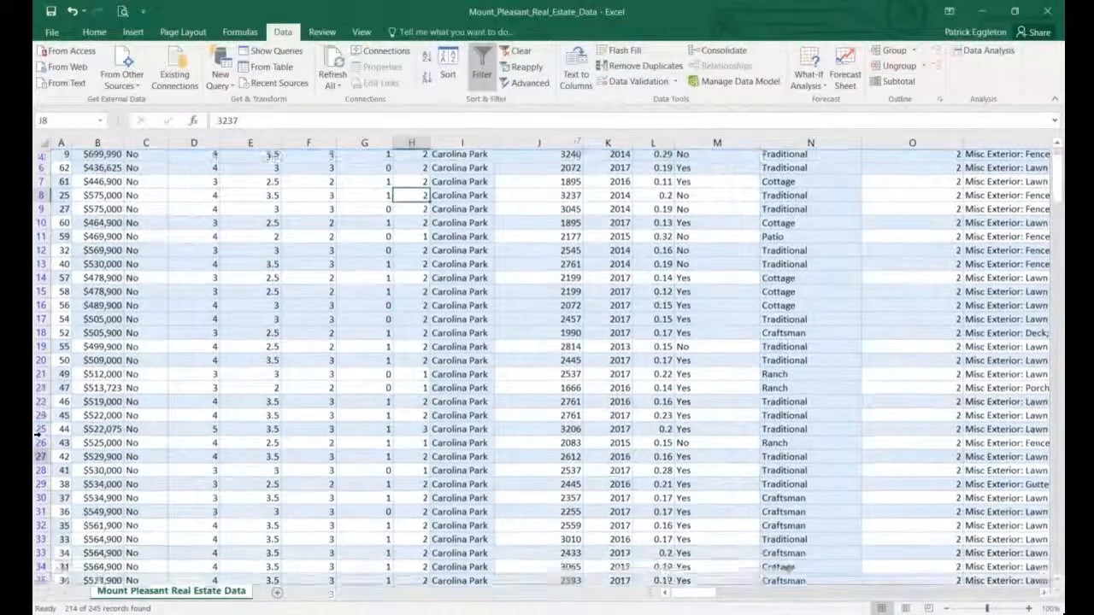
scroll(41, 436, down, 2)
scroll(41, 445, down, 4)
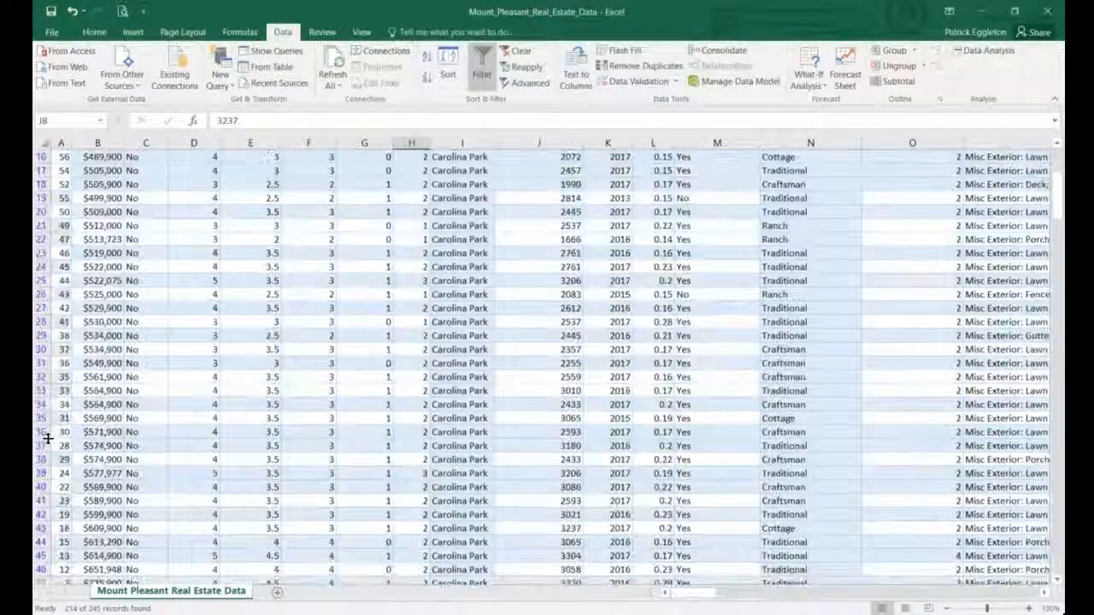
scroll(47, 439, down, 4)
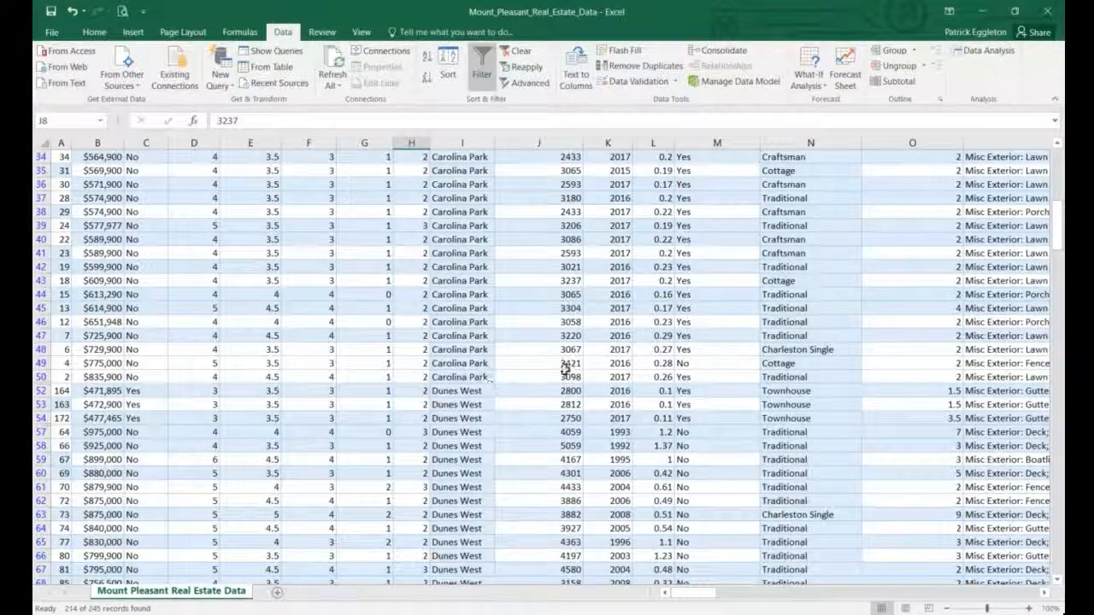
scroll(675, 380, up, 10)
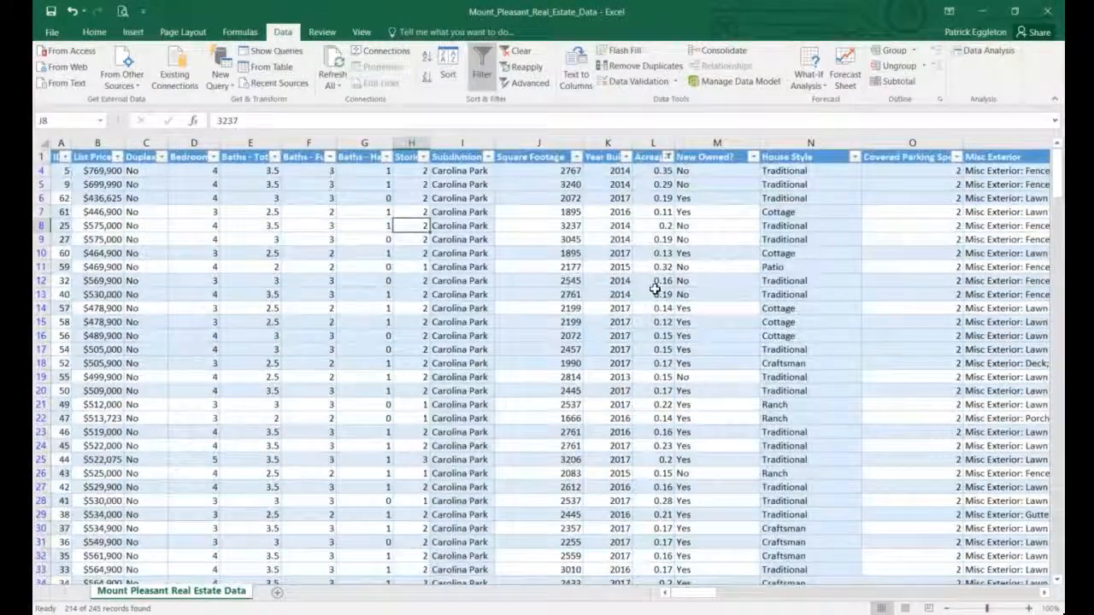
scroll(660, 310, down, 2)
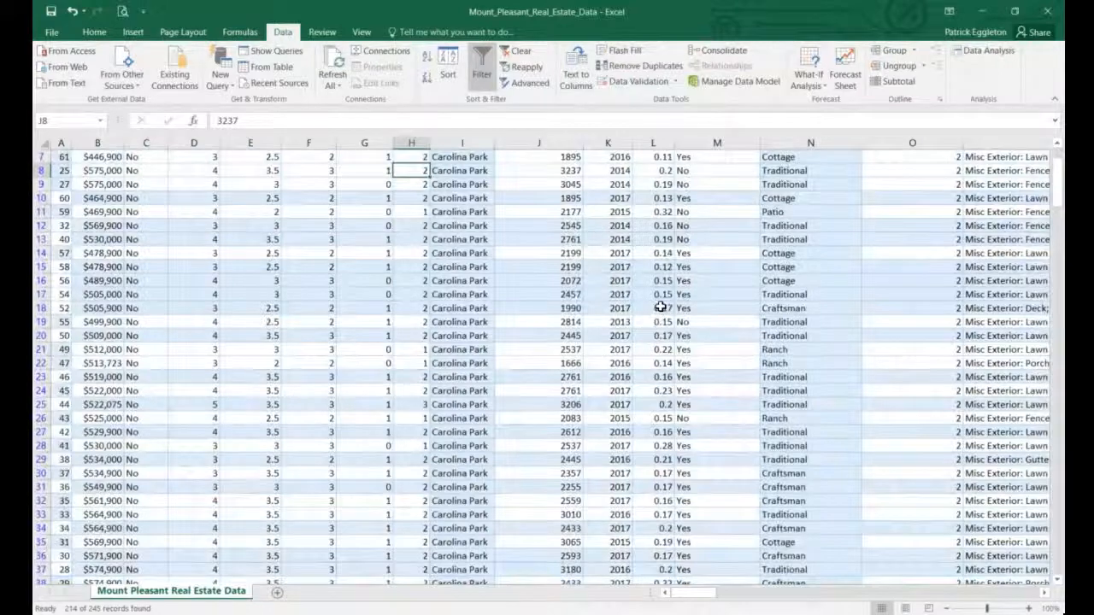
scroll(664, 266, down, 20)
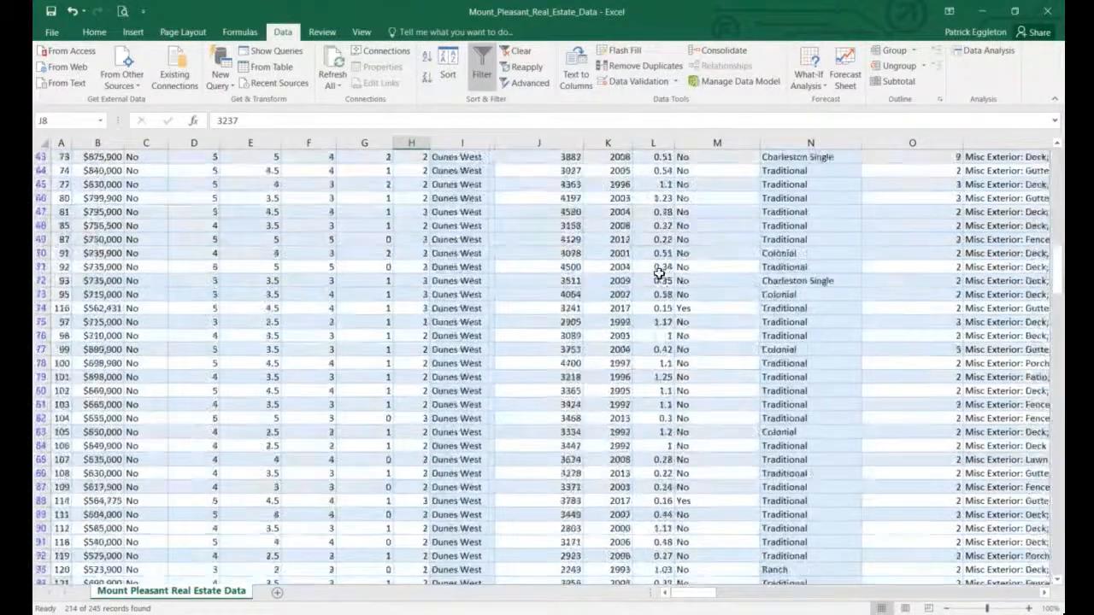
scroll(659, 274, down, 12)
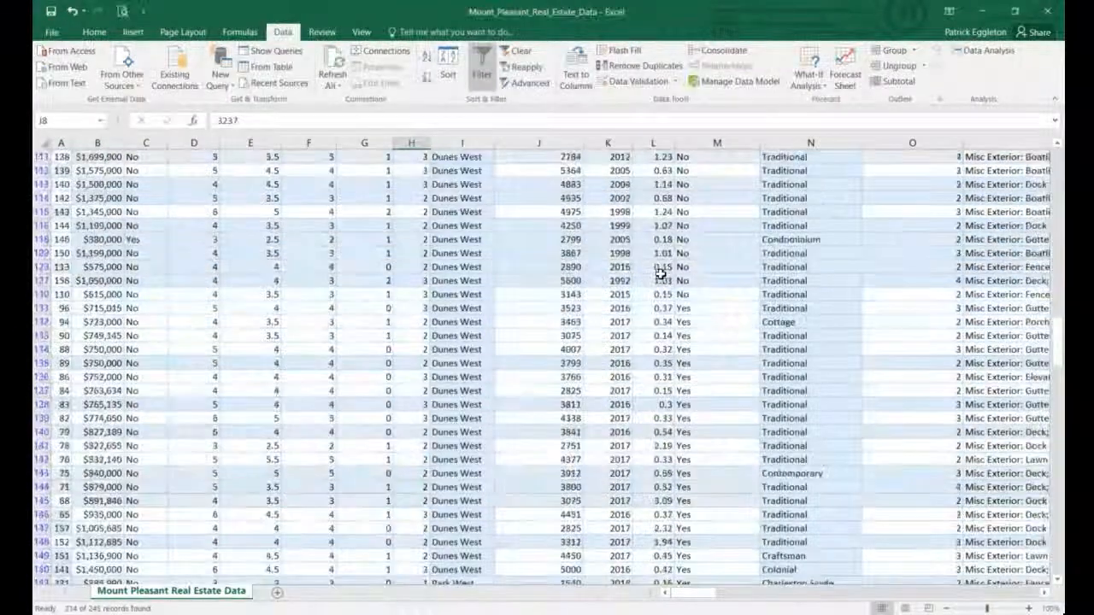
scroll(660, 274, down, 20)
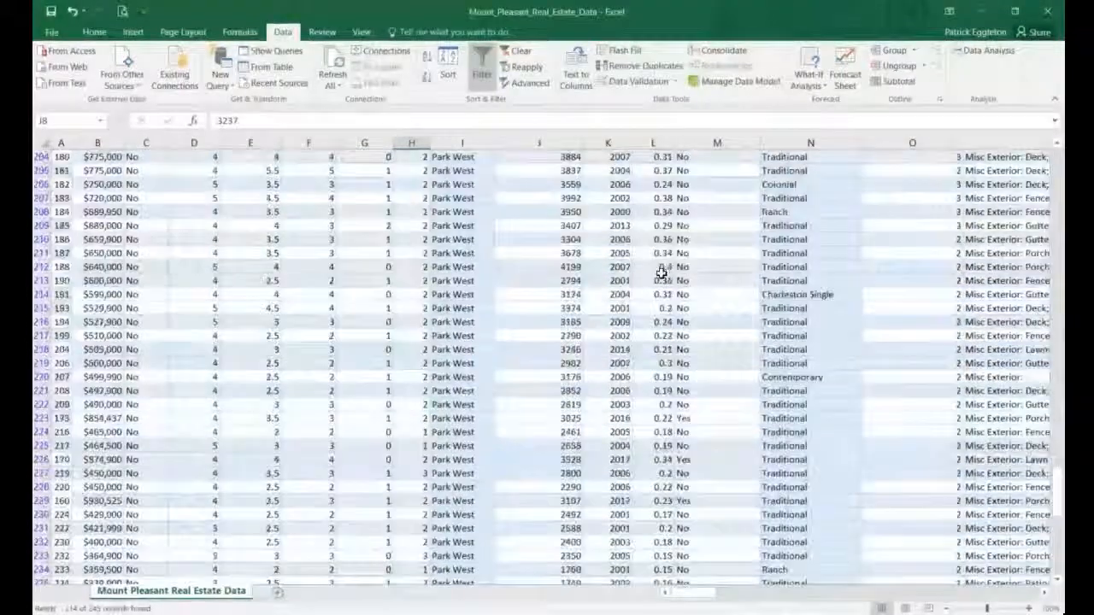
scroll(663, 273, down, 1)
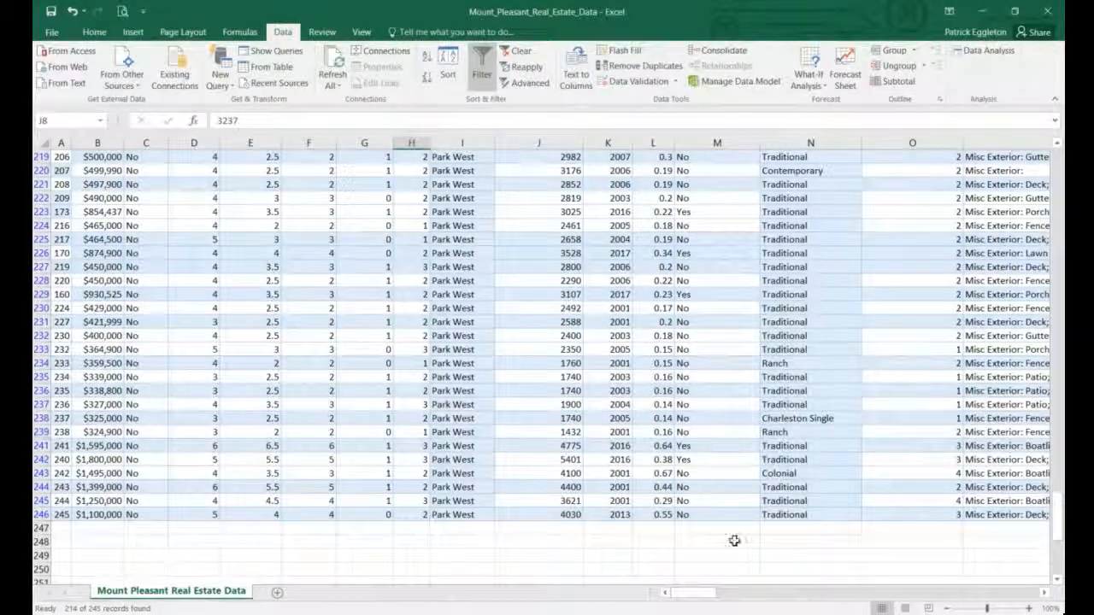
scroll(90, 526, down, 1)
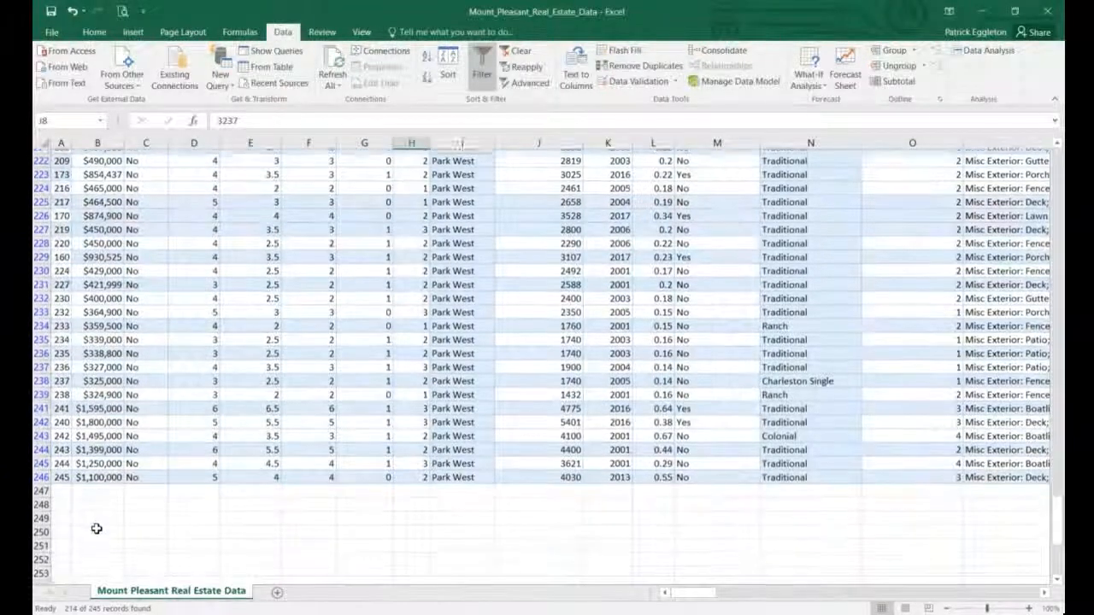
Enter =SUBTOTAL(1,B4:B246) in B249 to average List Price, giving 684180.67.
click(100, 516)
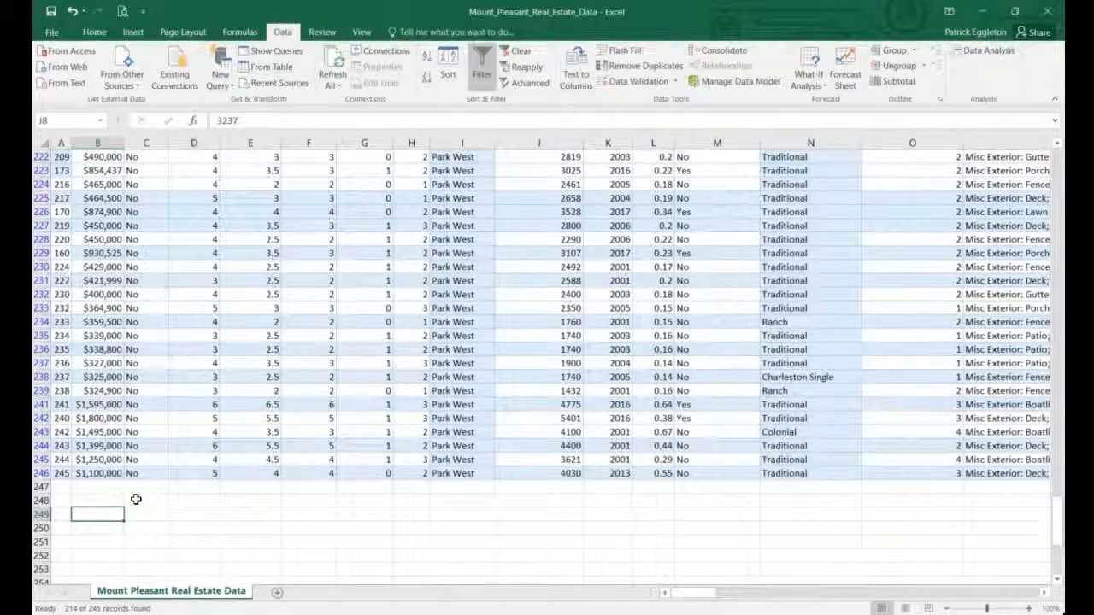
text(=)
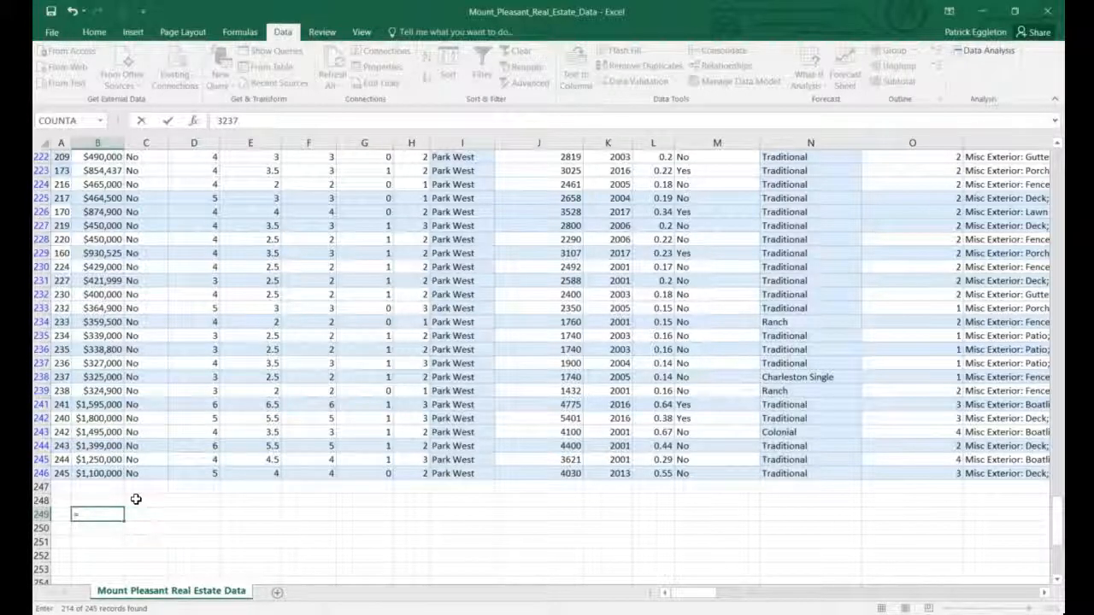
text(sub)
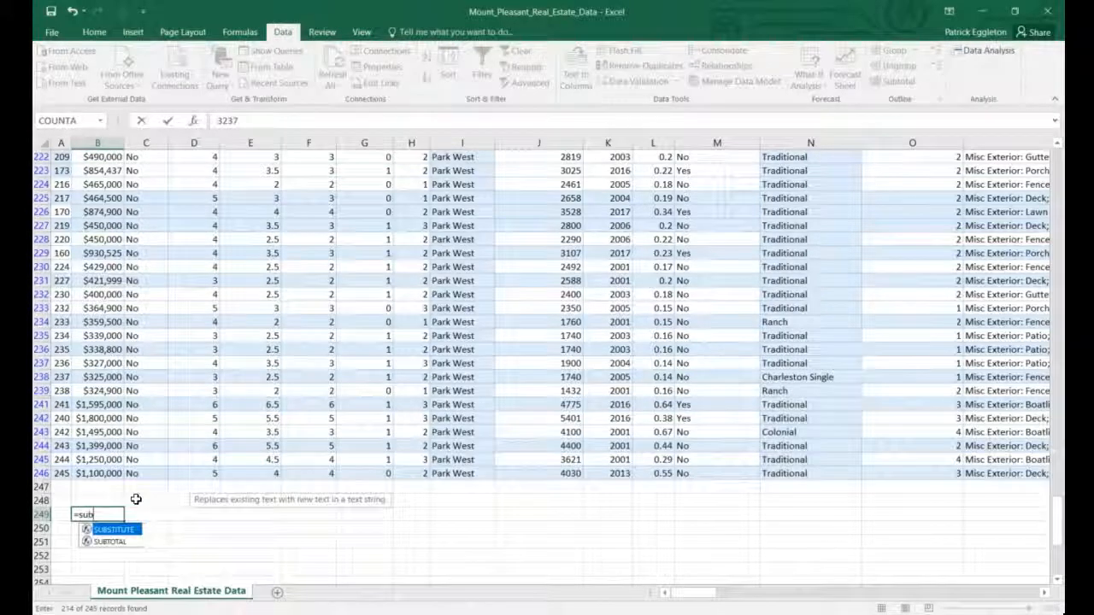
text(total)
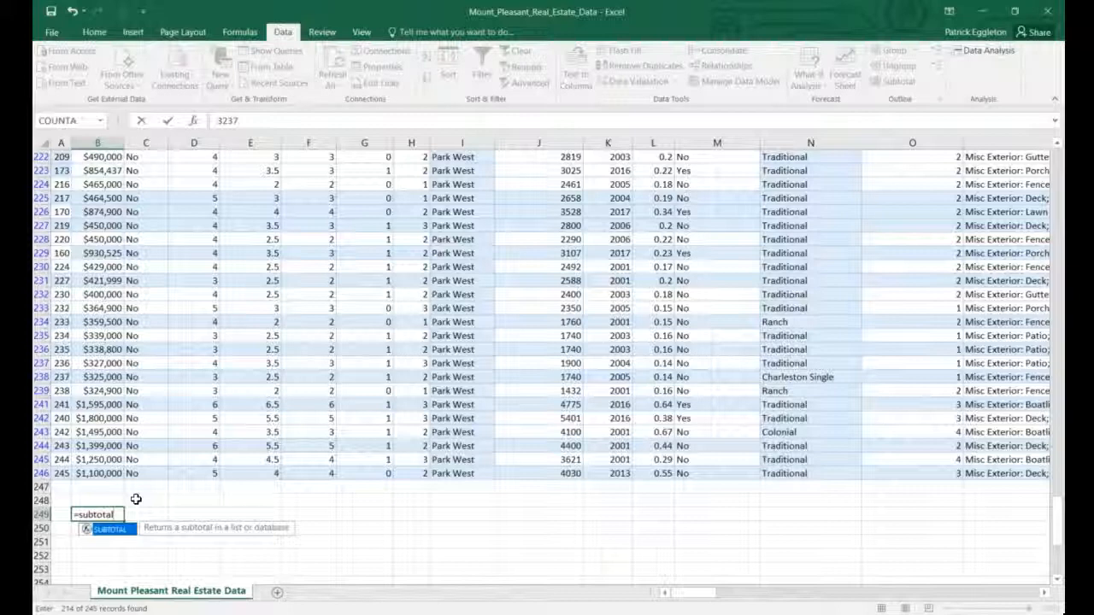
text(()
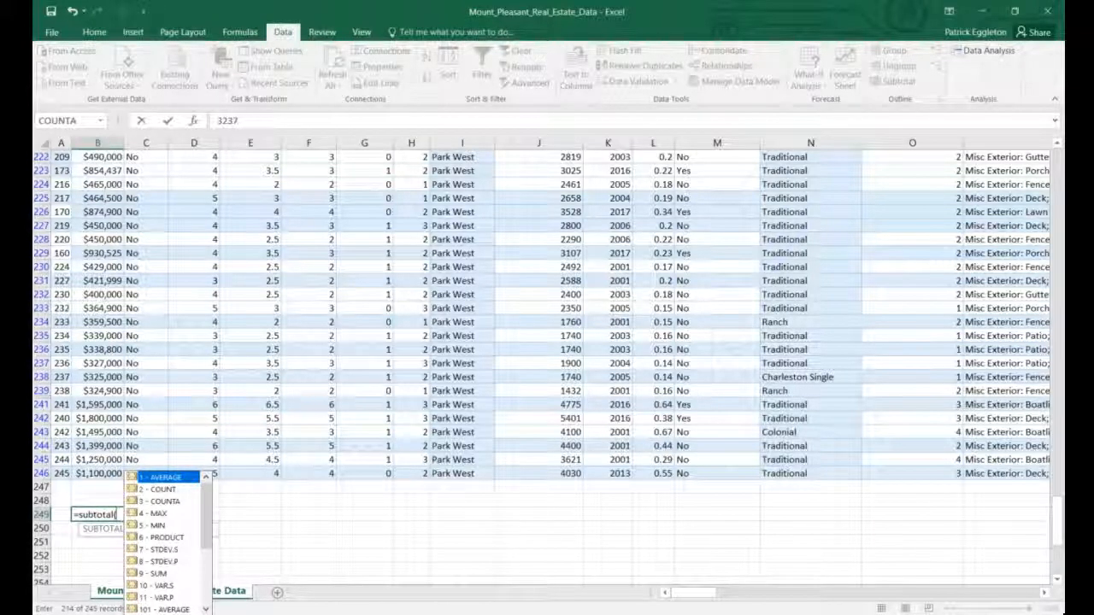
text(1)
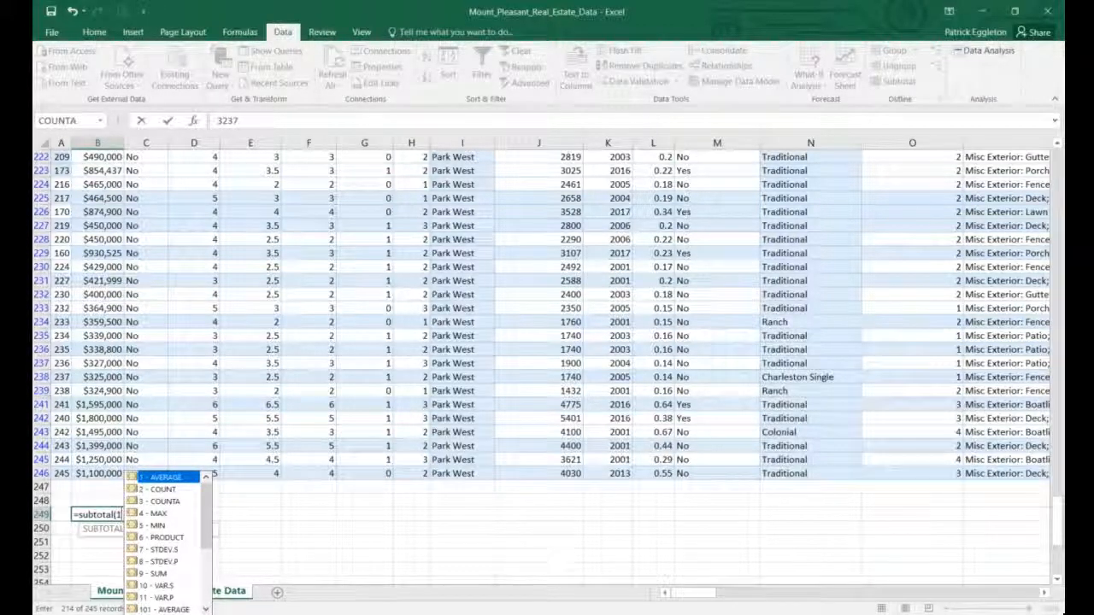
text(,)
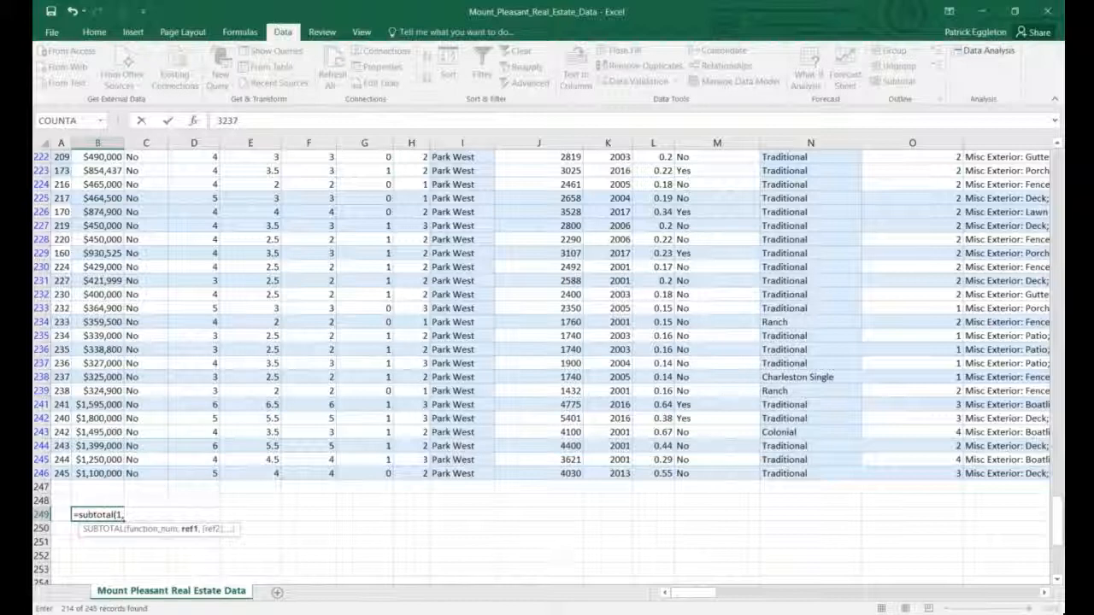
click(99, 474)
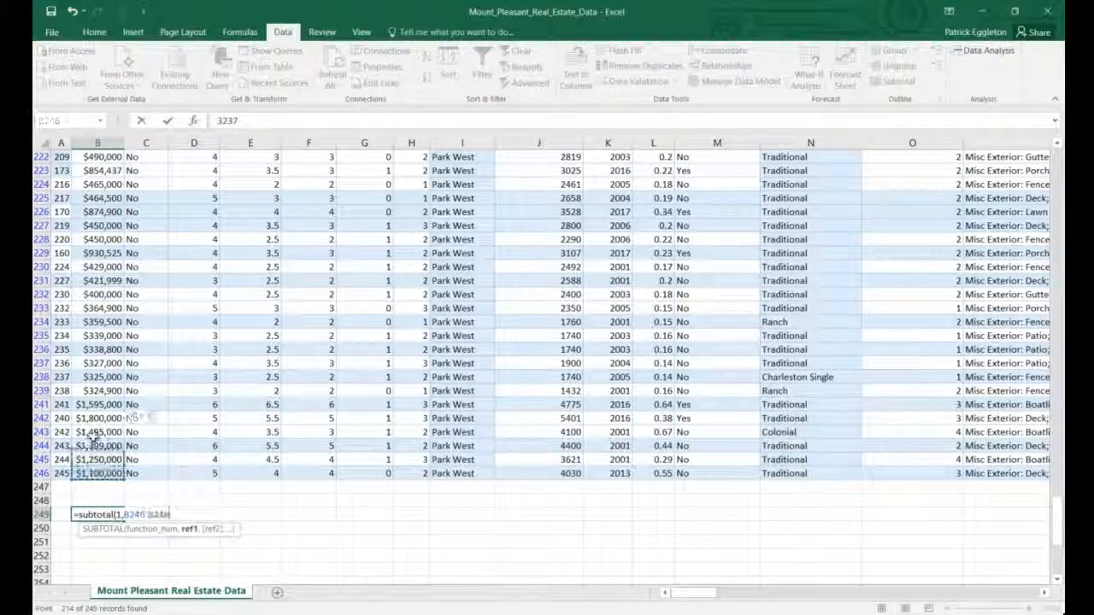
drag(94, 436, 107, 168)
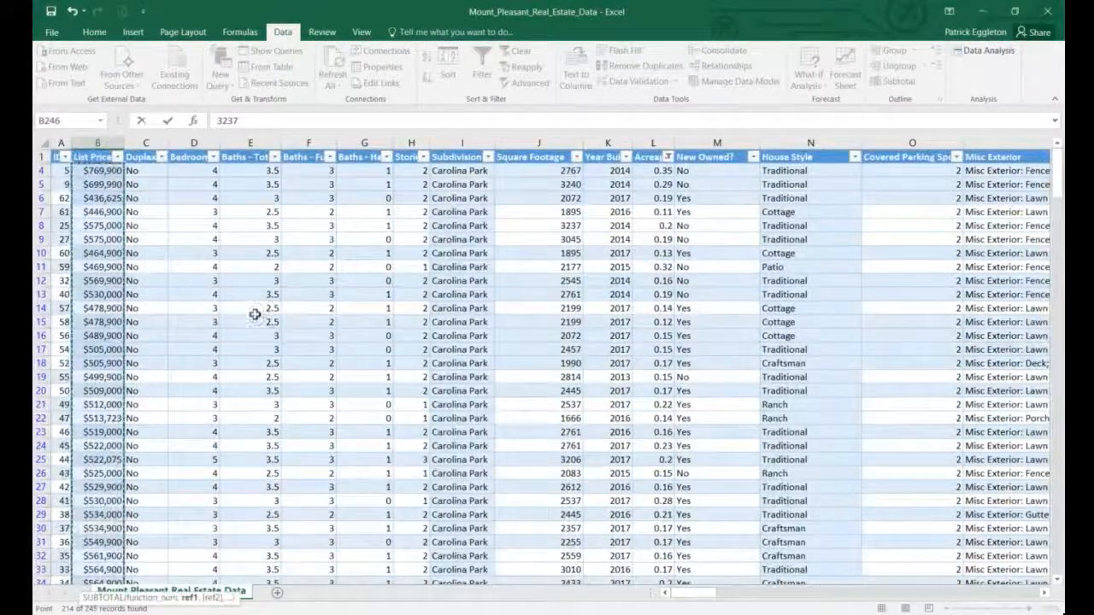
scroll(276, 354, down, 20)
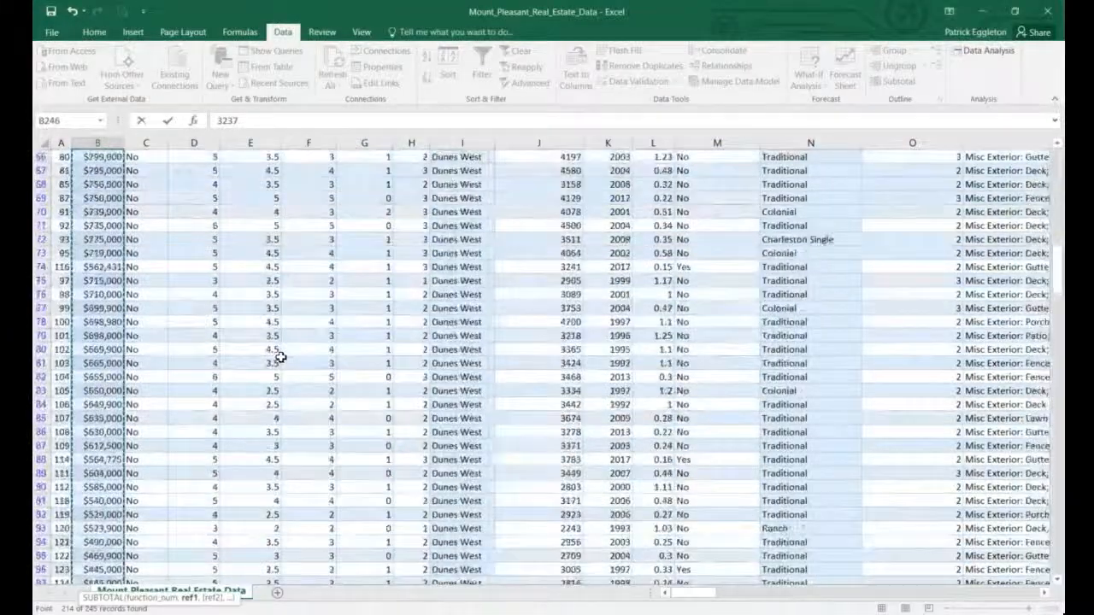
scroll(282, 357, down, 20)
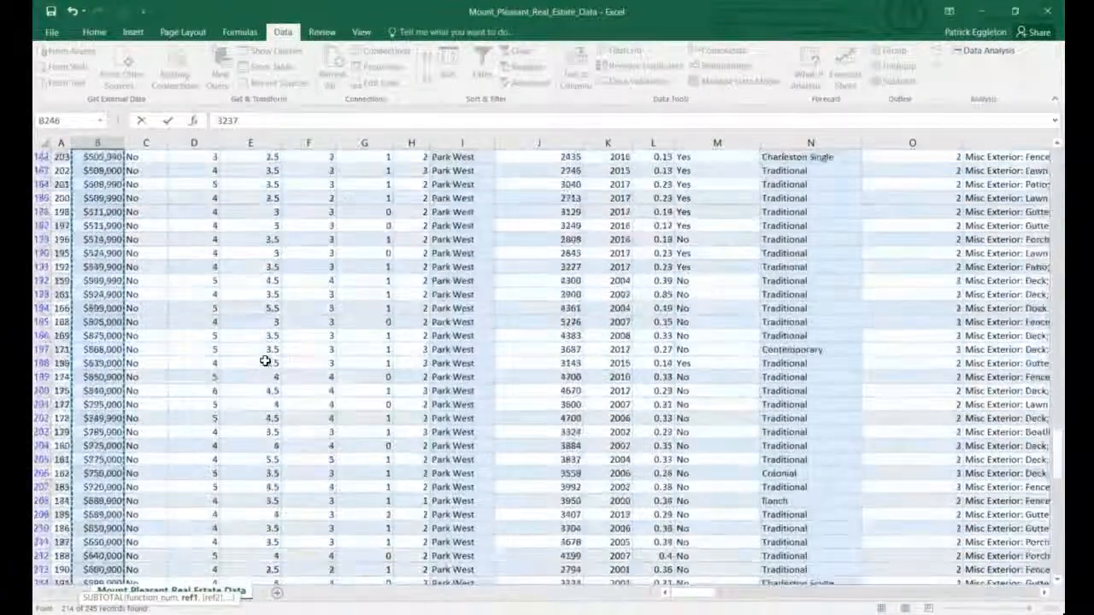
scroll(265, 361, down, 17)
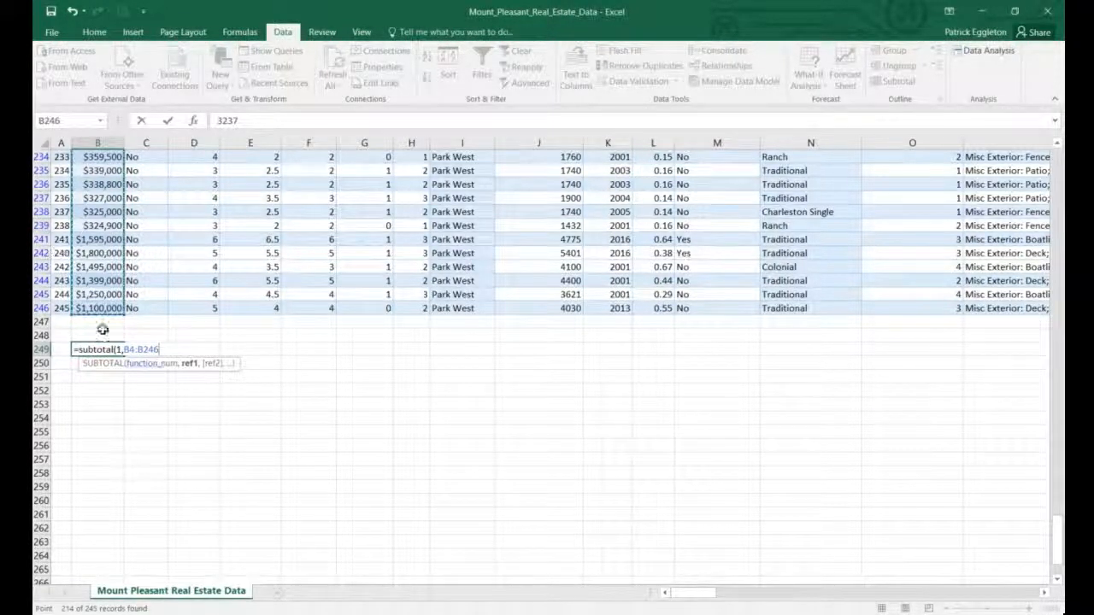
key(Return)
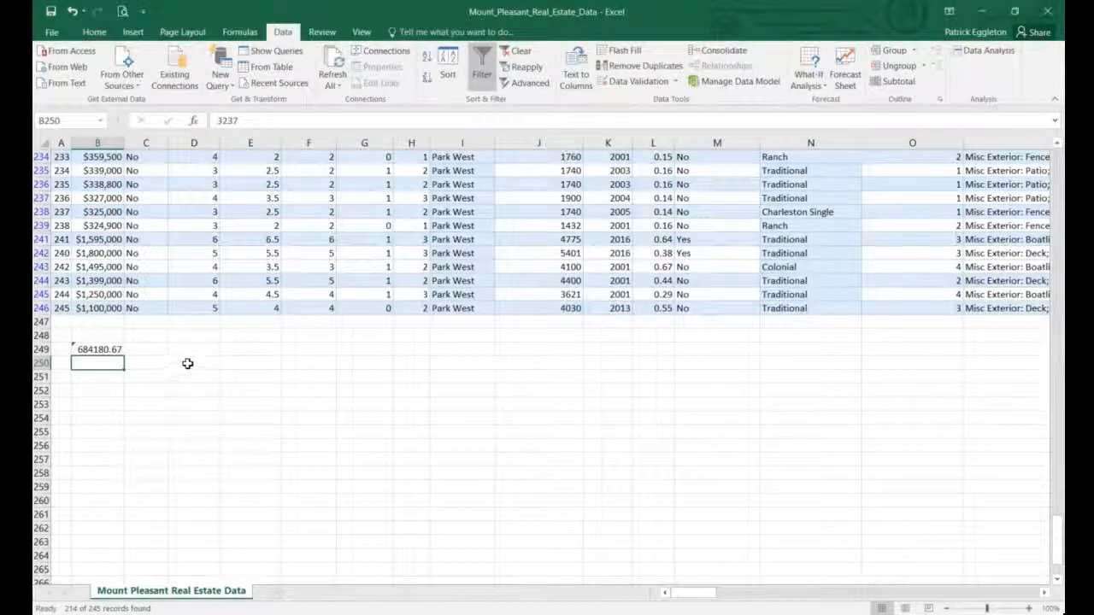
scroll(189, 366, up, 1)
scroll(189, 370, down, 1)
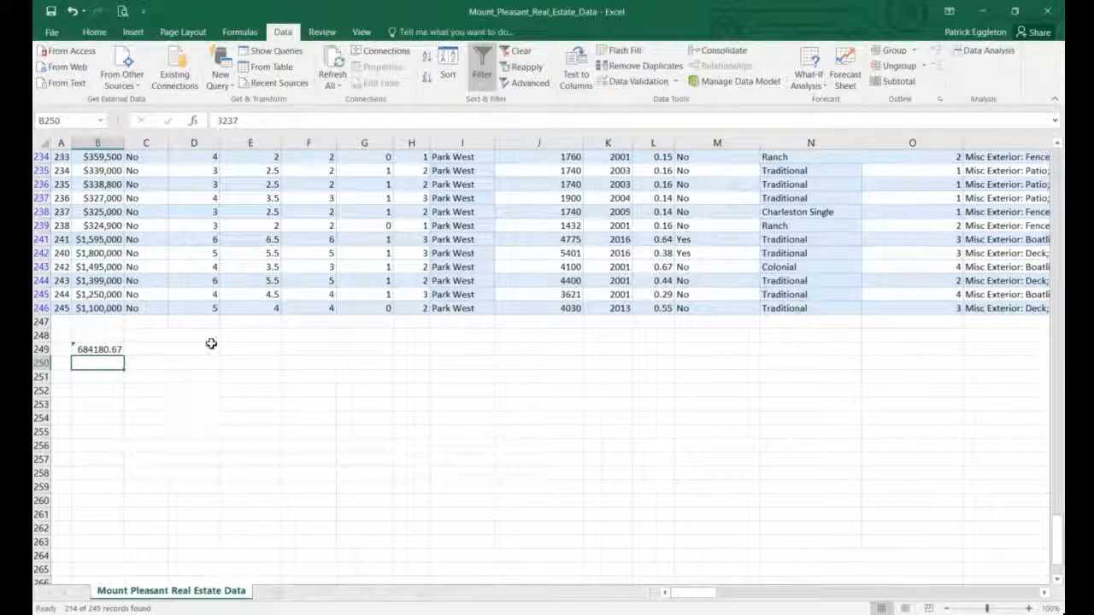
Enter =SUBTOTAL(7, ...) over the List Price column in B251, giving 303867.27.
click(102, 377)
text(=)
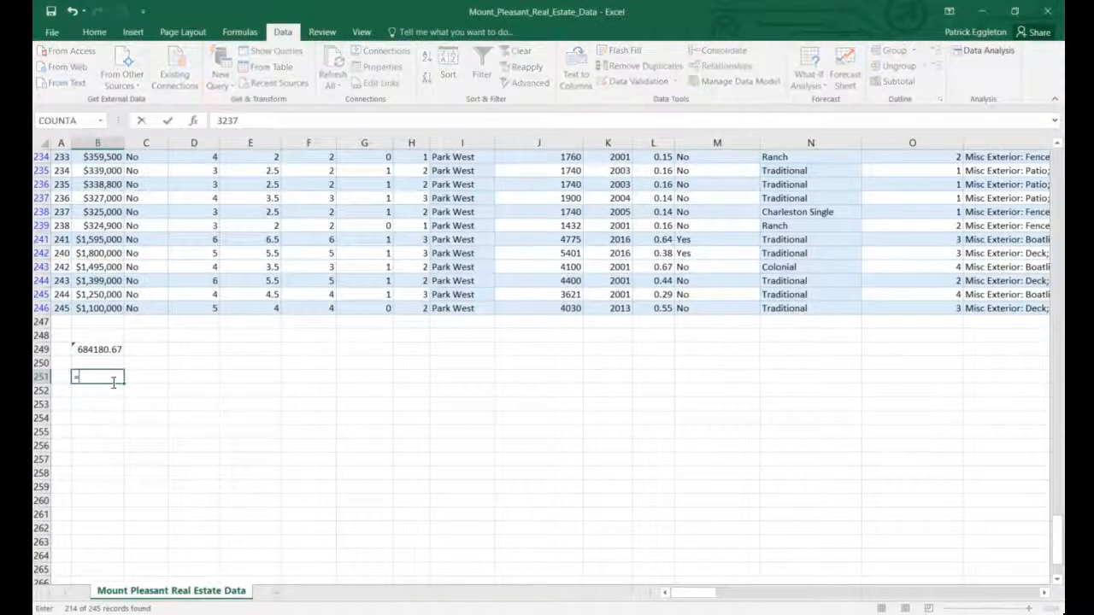
text(subyo)
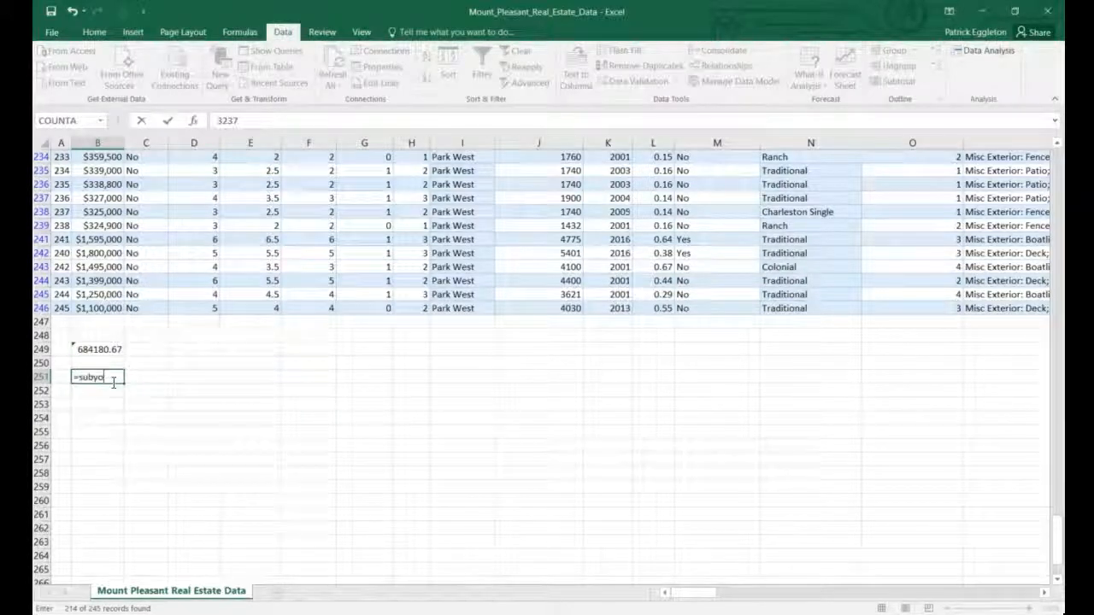
key(BackSpace)
key(BackSpace)
text(tot)
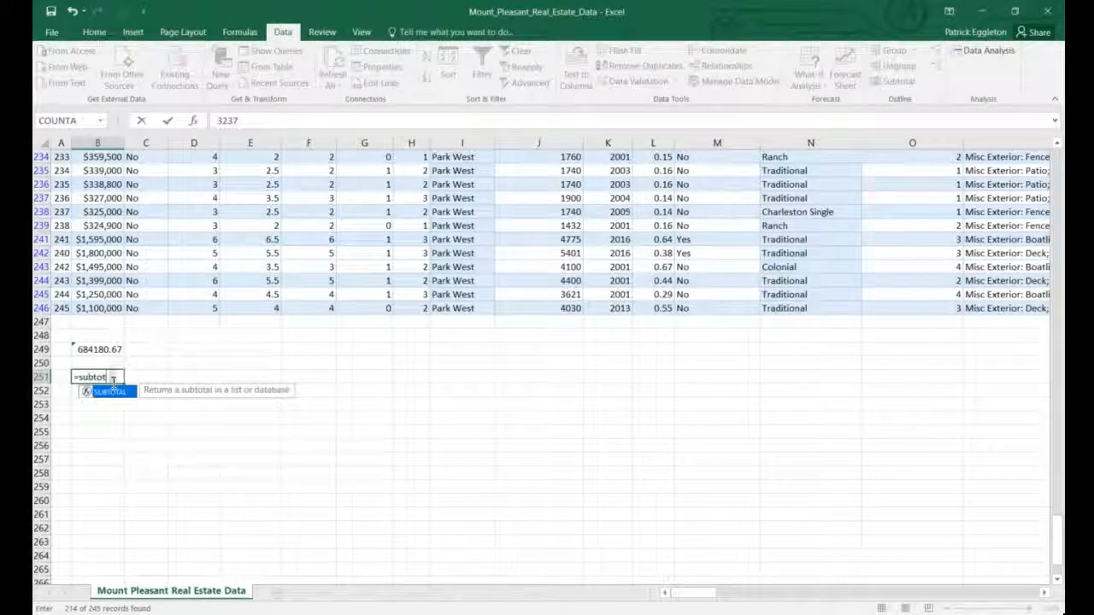
text(al(7)
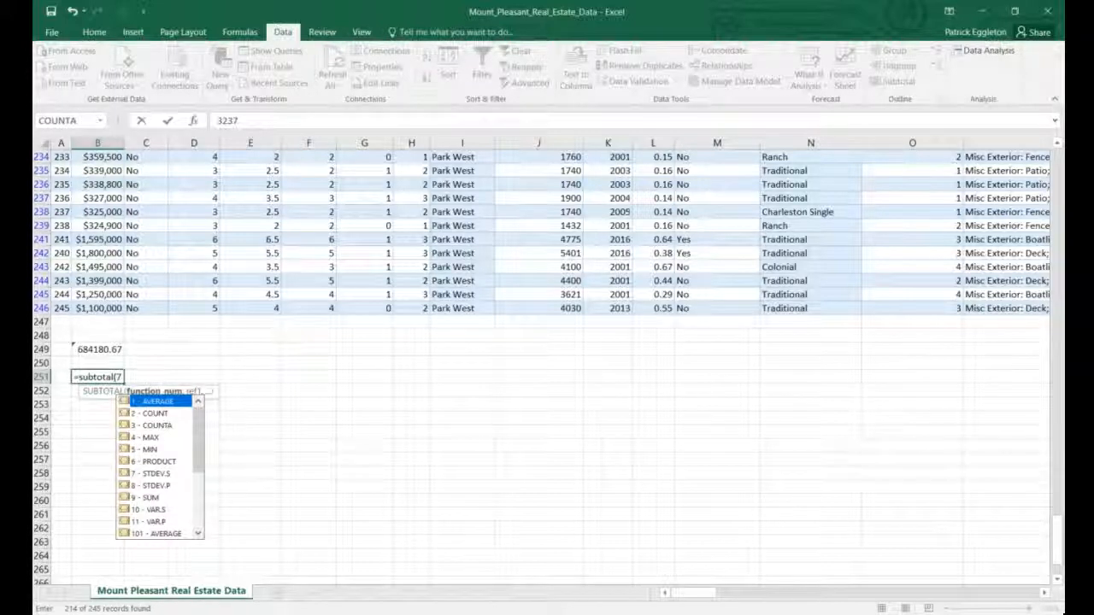
text(,)
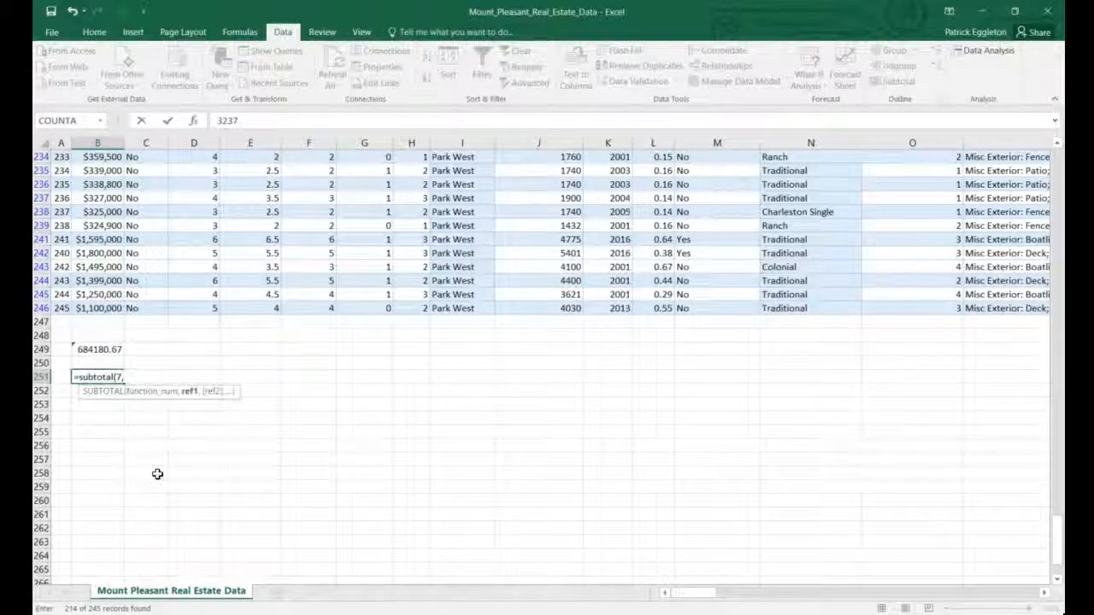
drag(101, 307, 96, 171)
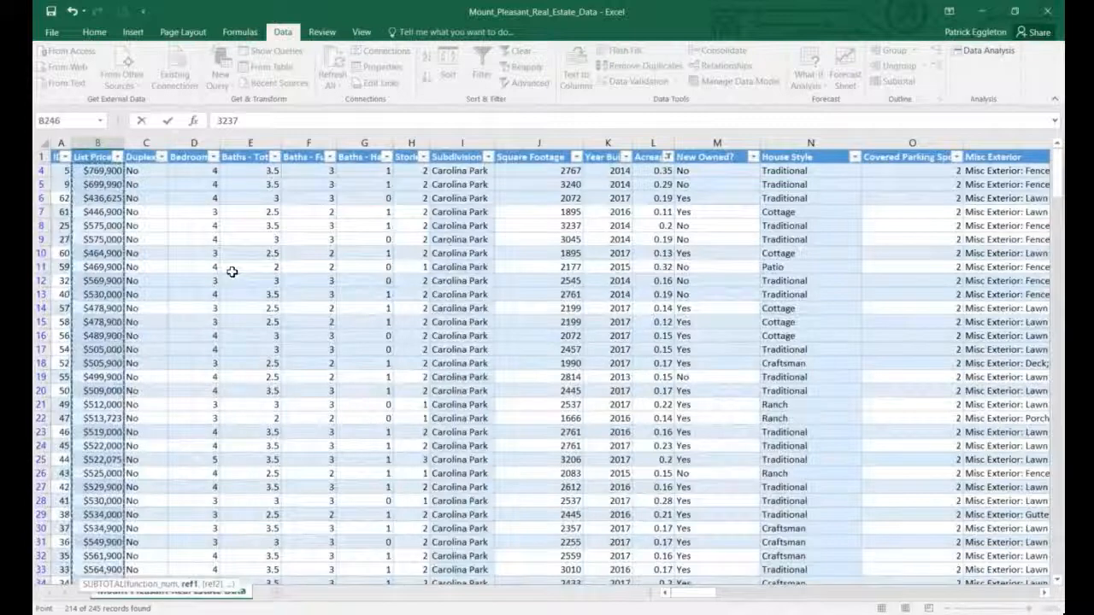
key(Return)
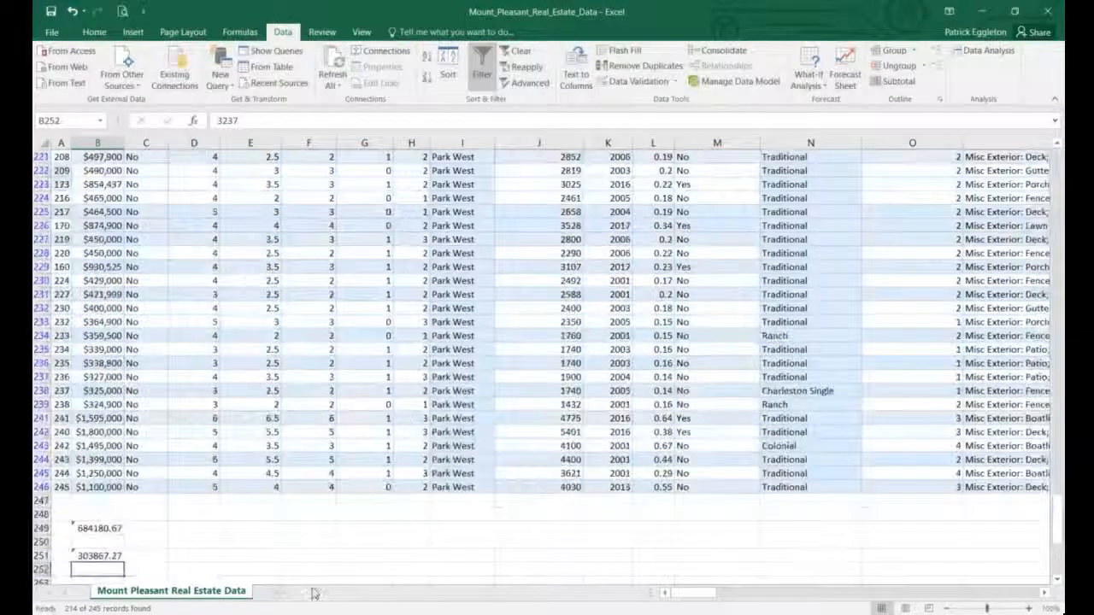
click(109, 556)
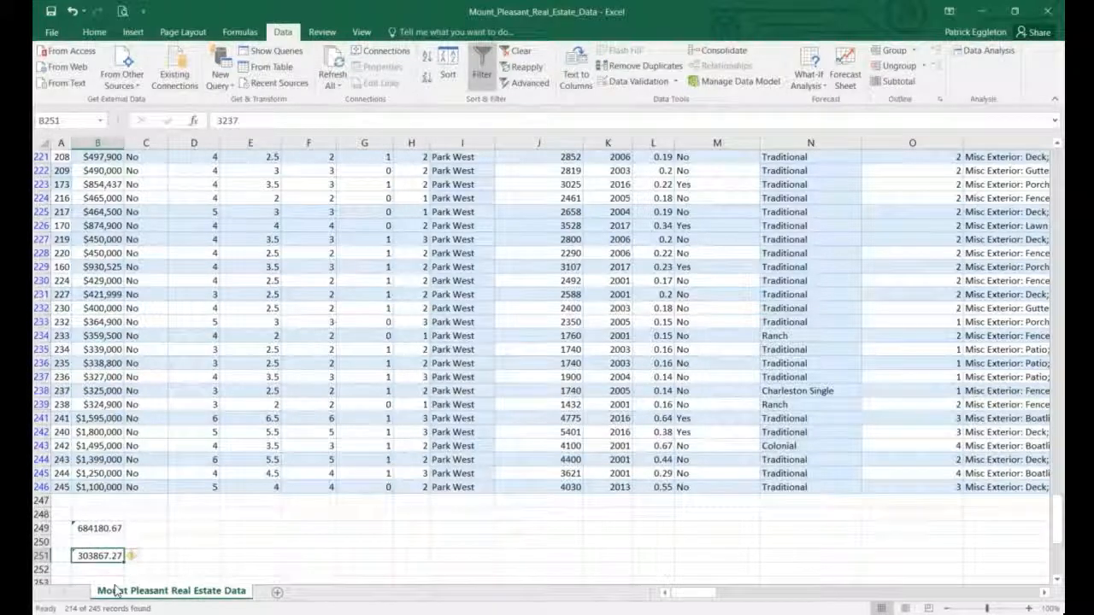
Enter =B251/B249 in D249 to get the ratio 0.4441331.
click(189, 530)
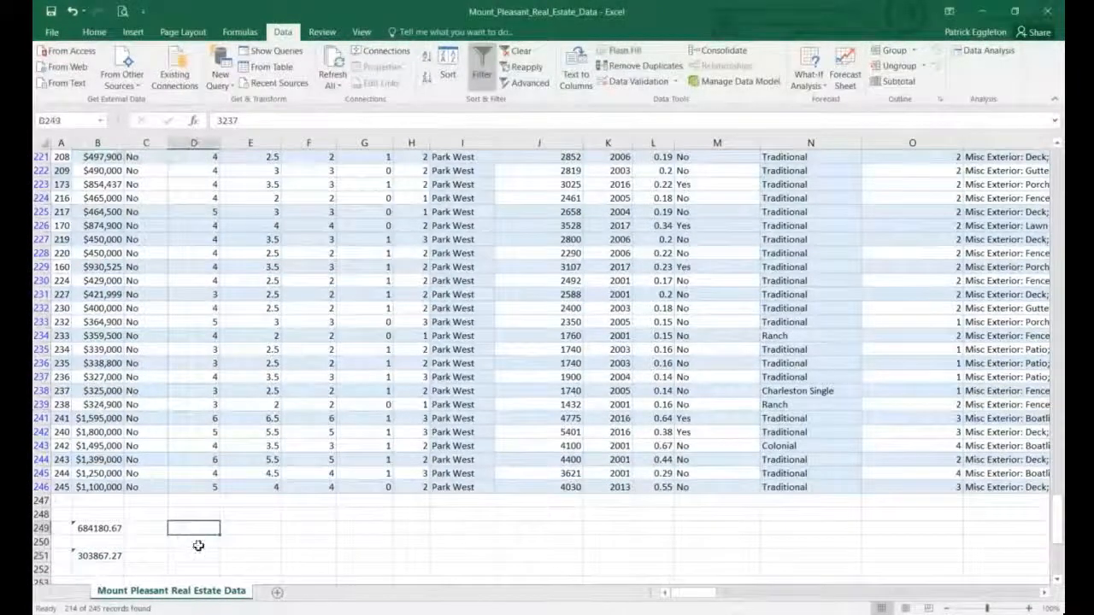
text(=)
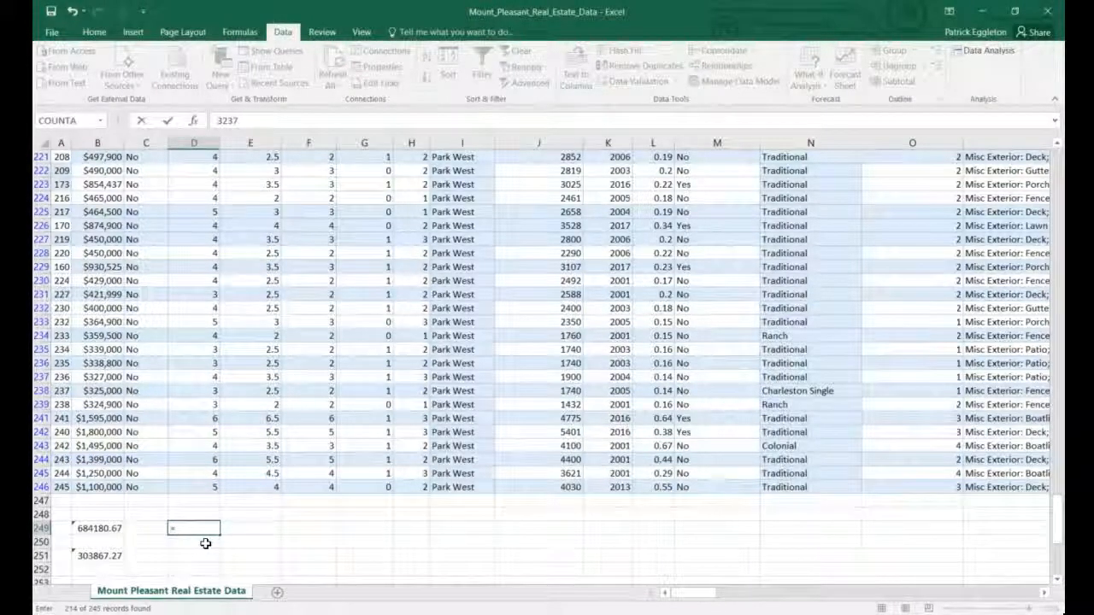
click(93, 556)
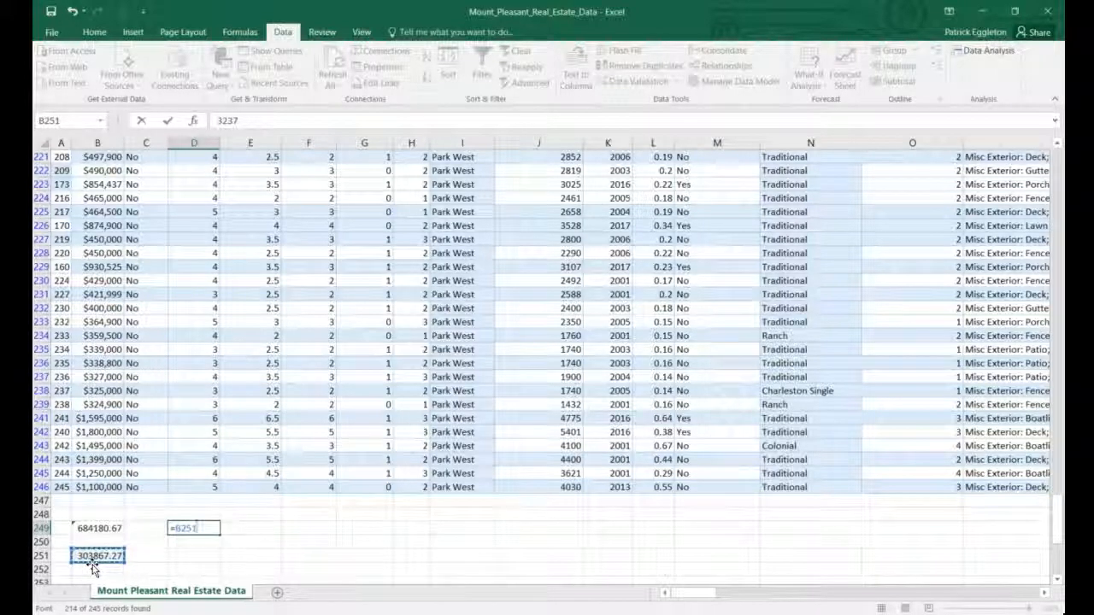
text(/)
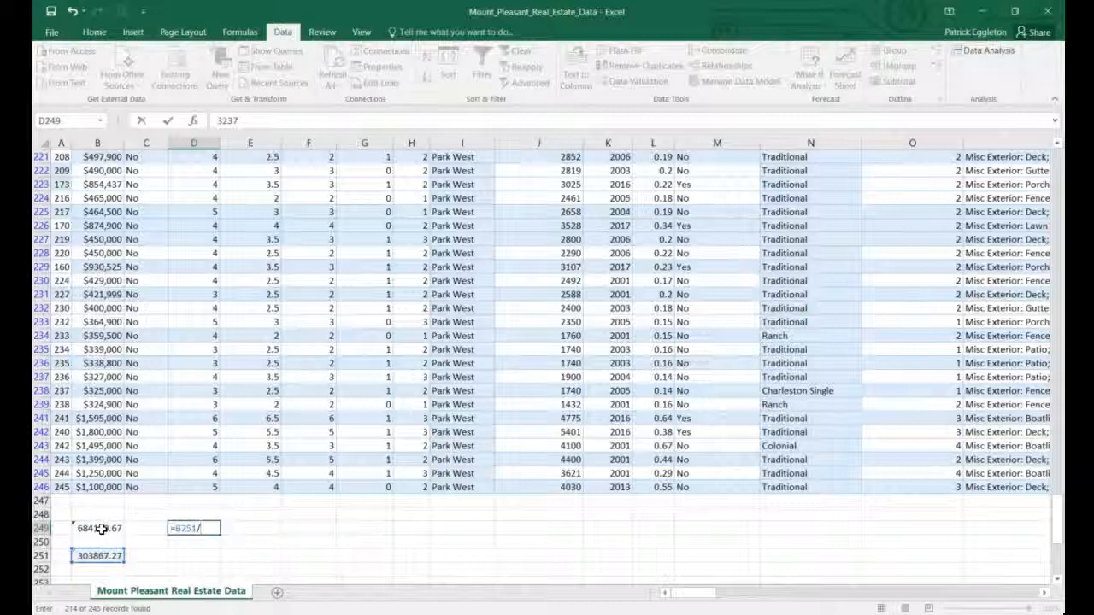
click(101, 529)
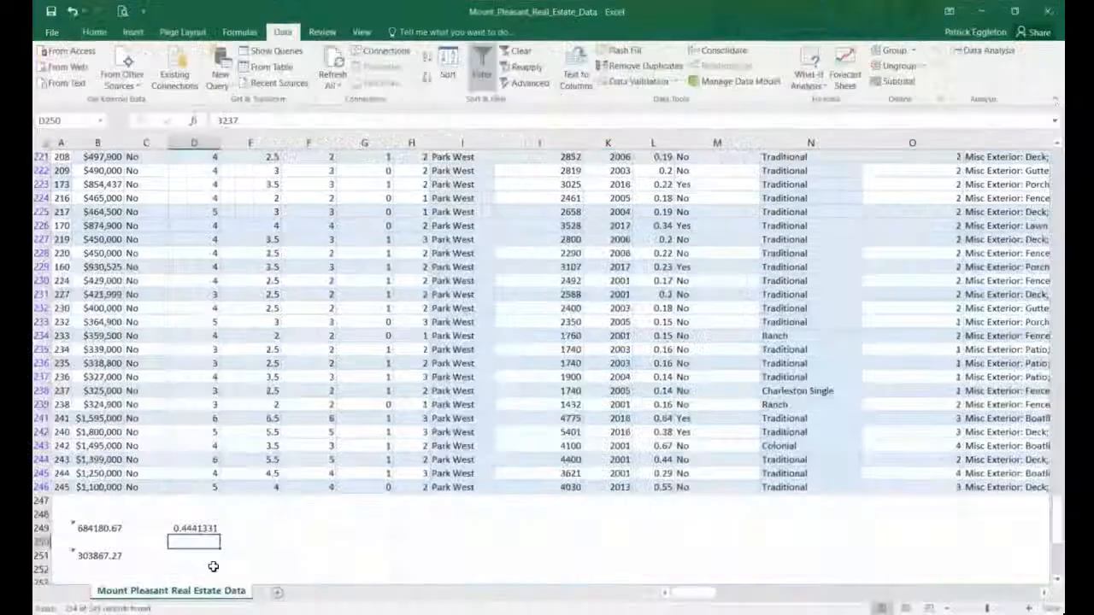
click(212, 528)
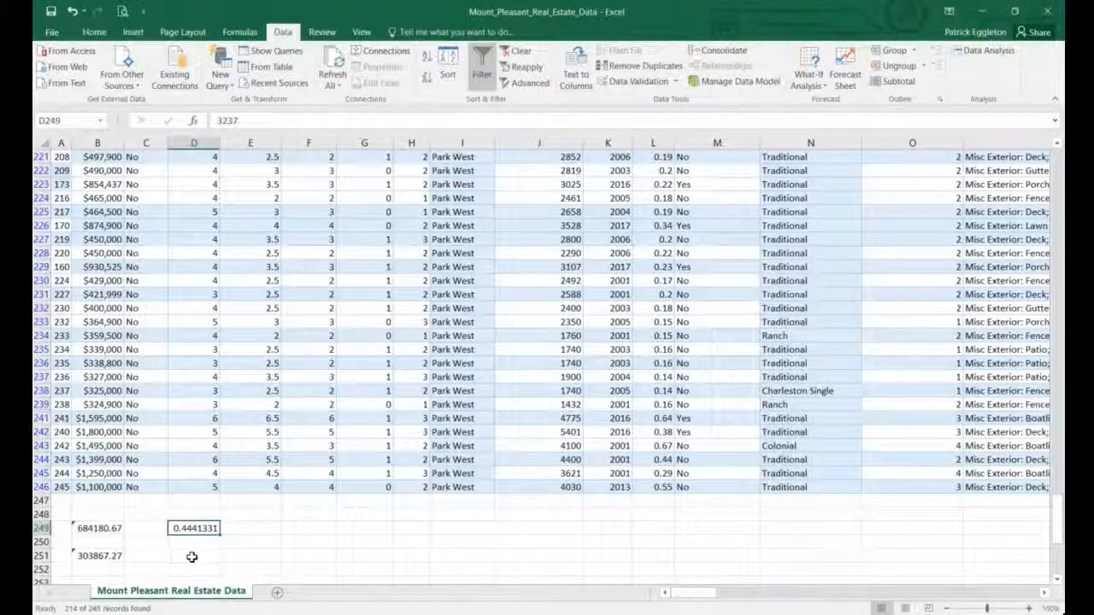
Scroll back up until row 1 and the filtered table's header row are visible.
scroll(193, 550, up, 1)
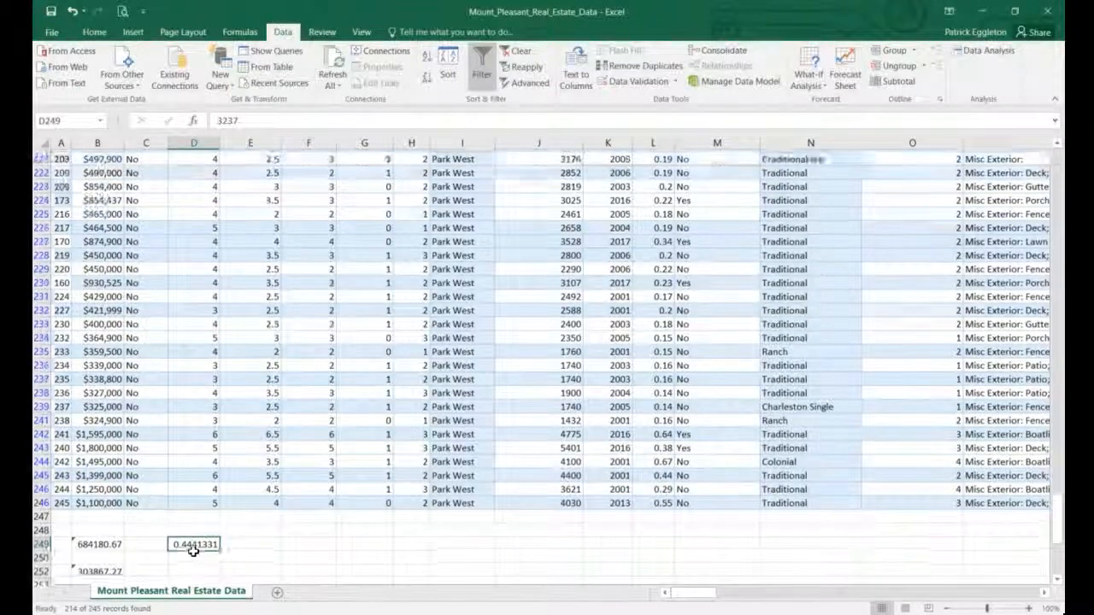
scroll(194, 552, up, 2)
scroll(195, 551, down, 3)
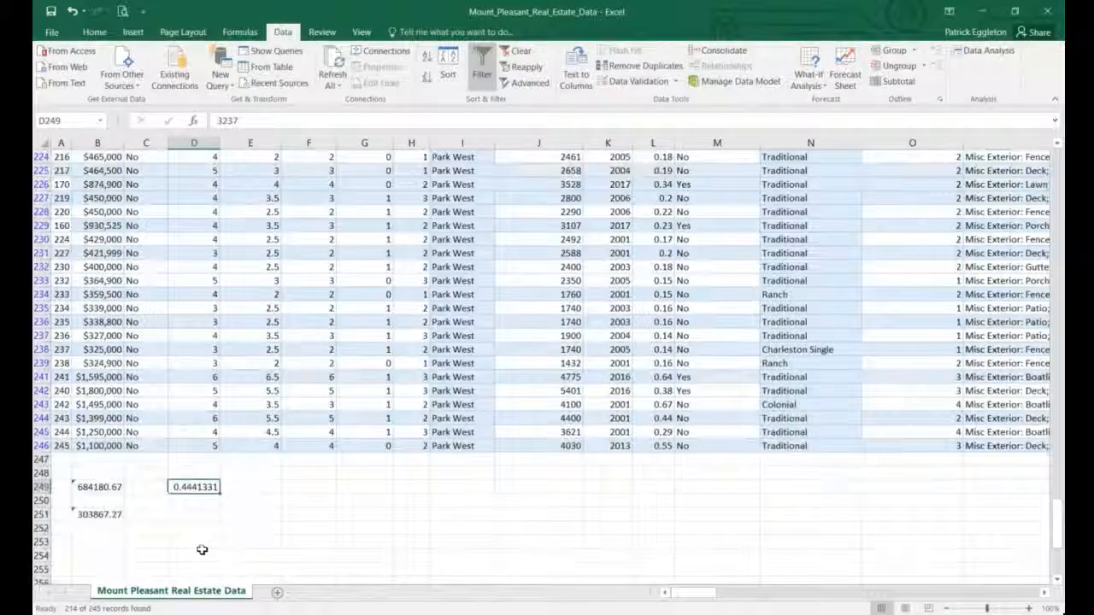
scroll(407, 507, up, 11)
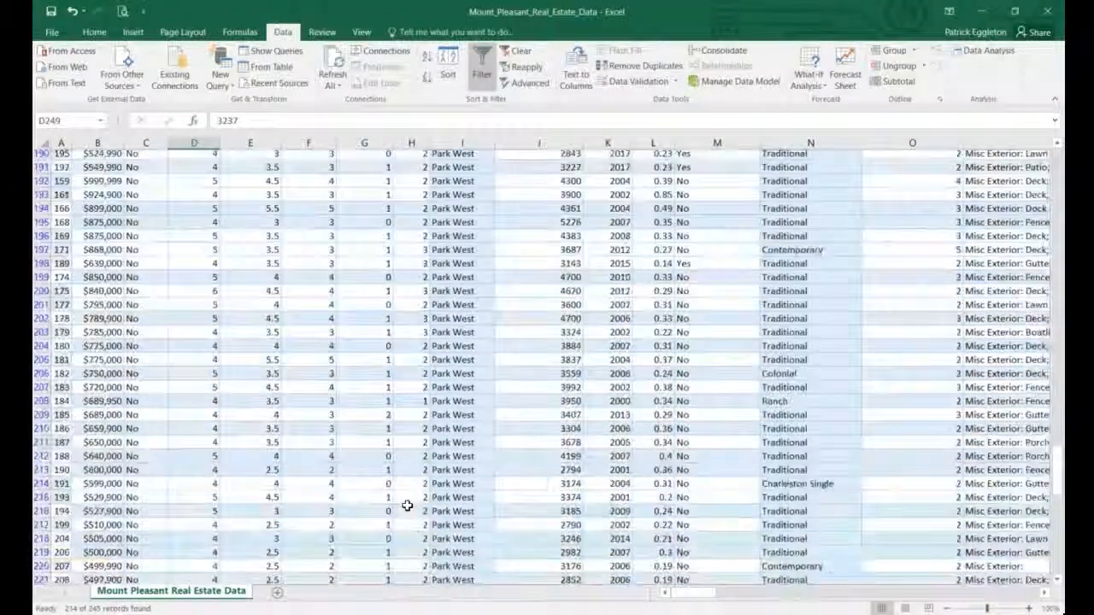
scroll(407, 507, up, 19)
scroll(406, 502, up, 20)
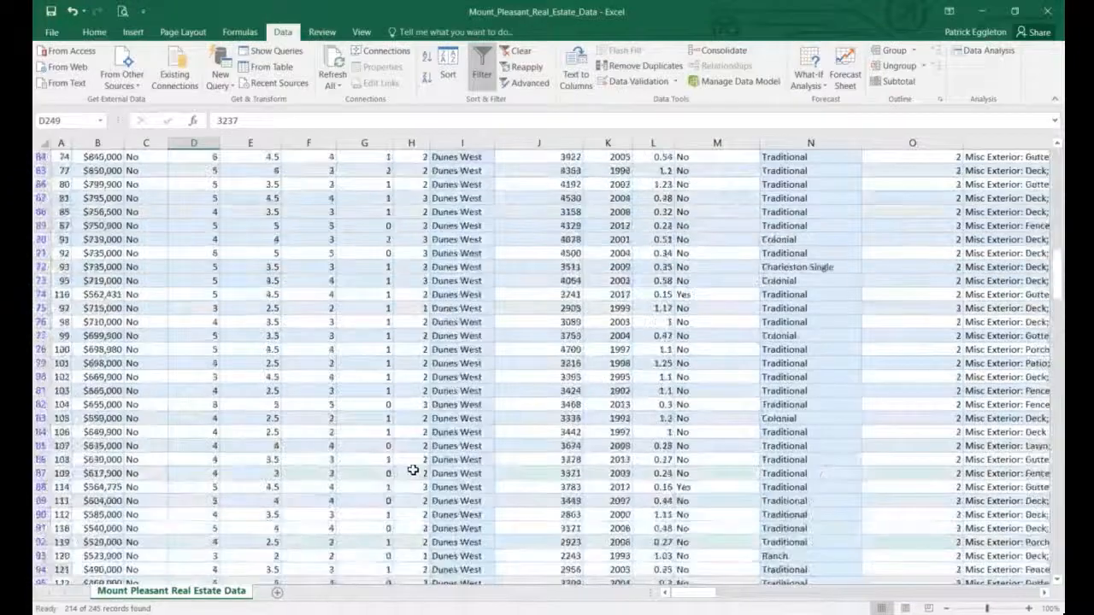
scroll(414, 459, up, 3)
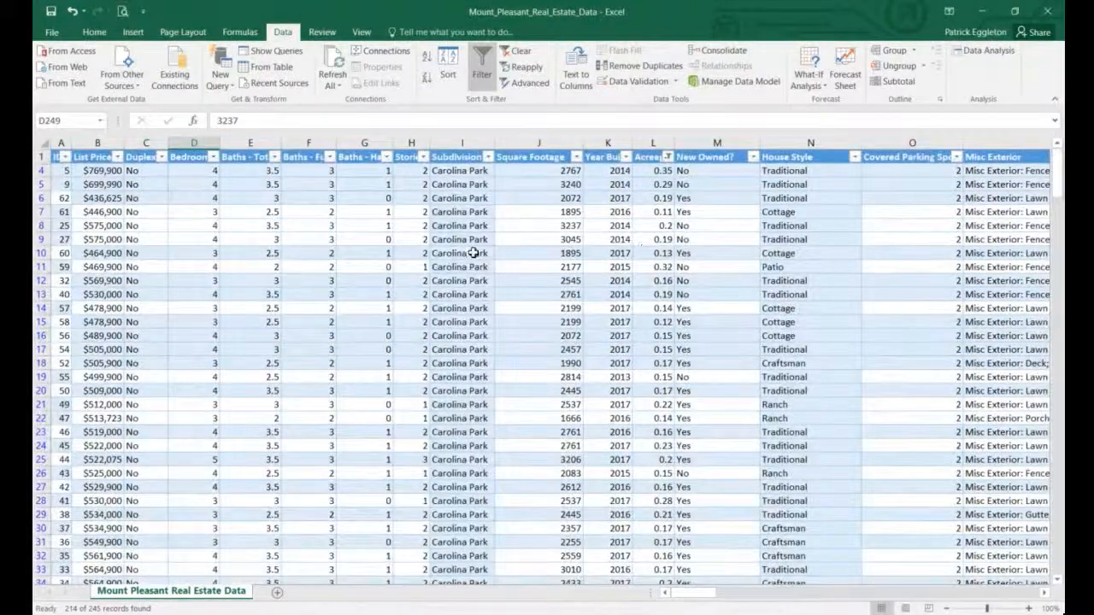
Switch off the table filter so all 245 listings show again.
click(404, 255)
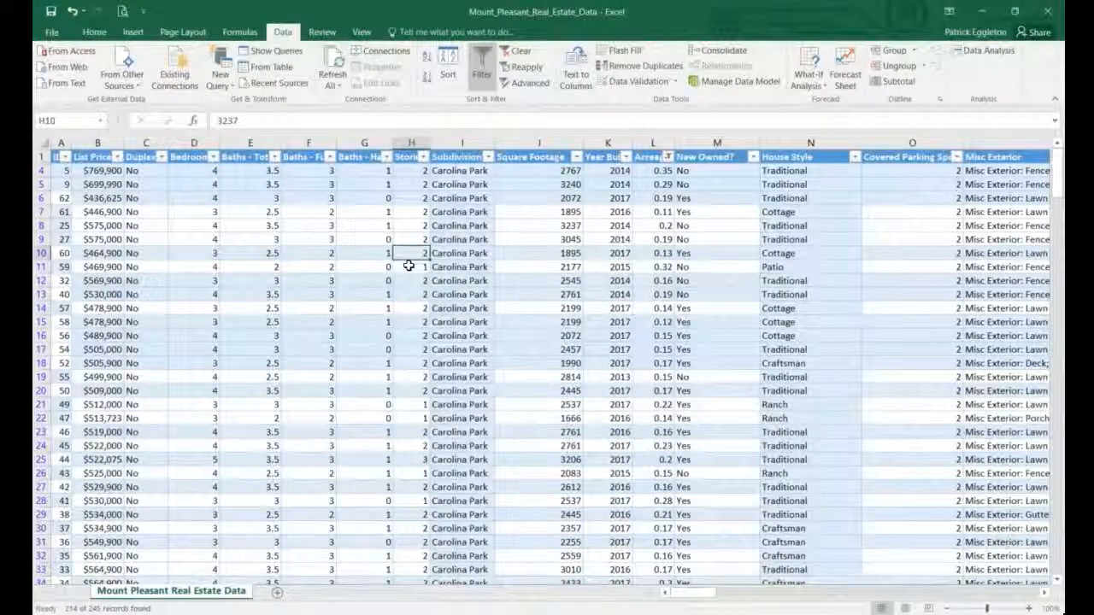
click(483, 73)
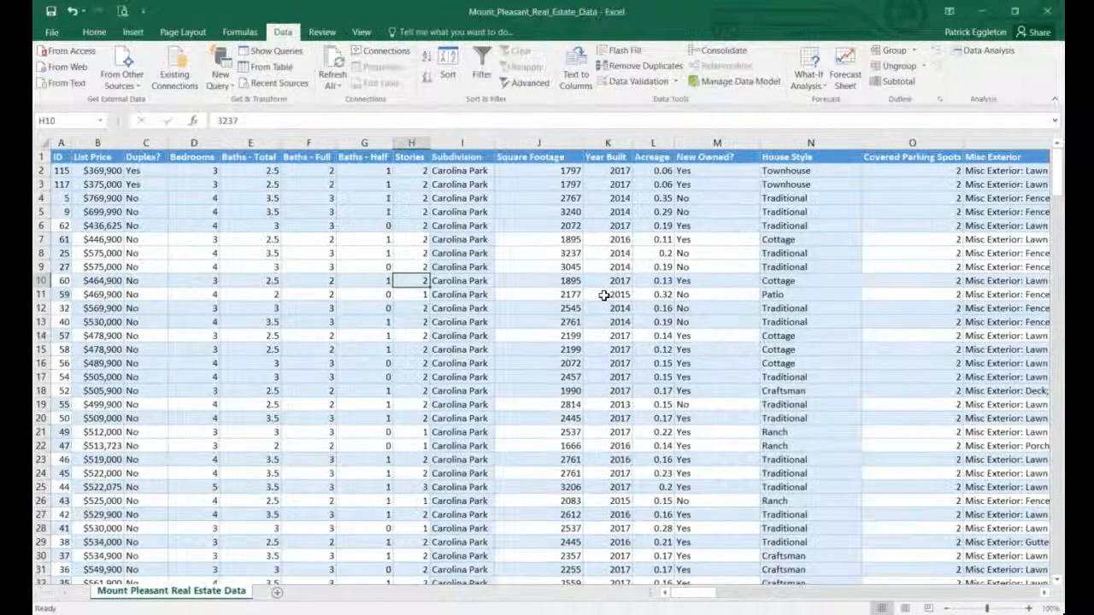
scroll(538, 293, down, 3)
scroll(538, 293, up, 3)
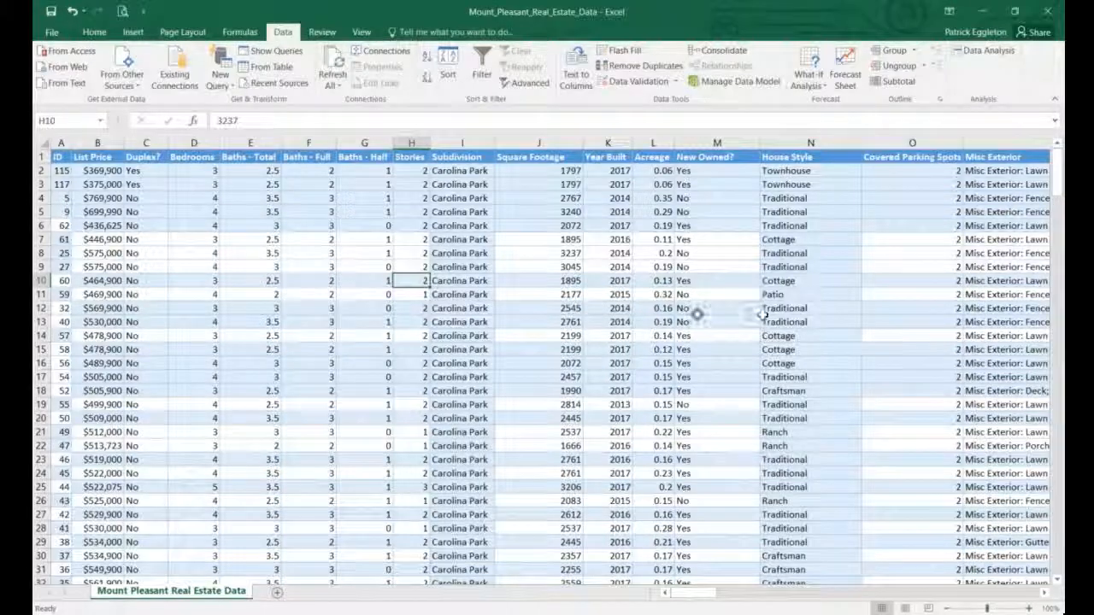